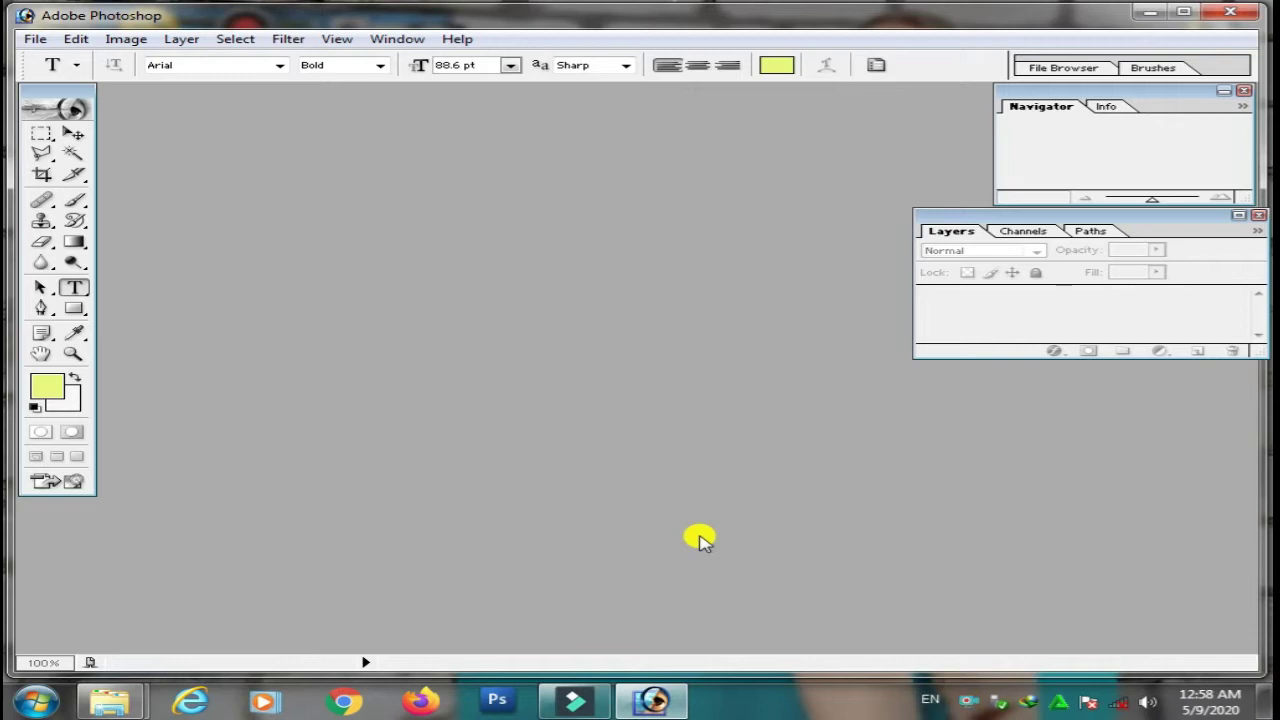
- Create a new white RGB document from the A4 preset, 210 × 297 mm at 300 pixels/inch
click(30, 40)
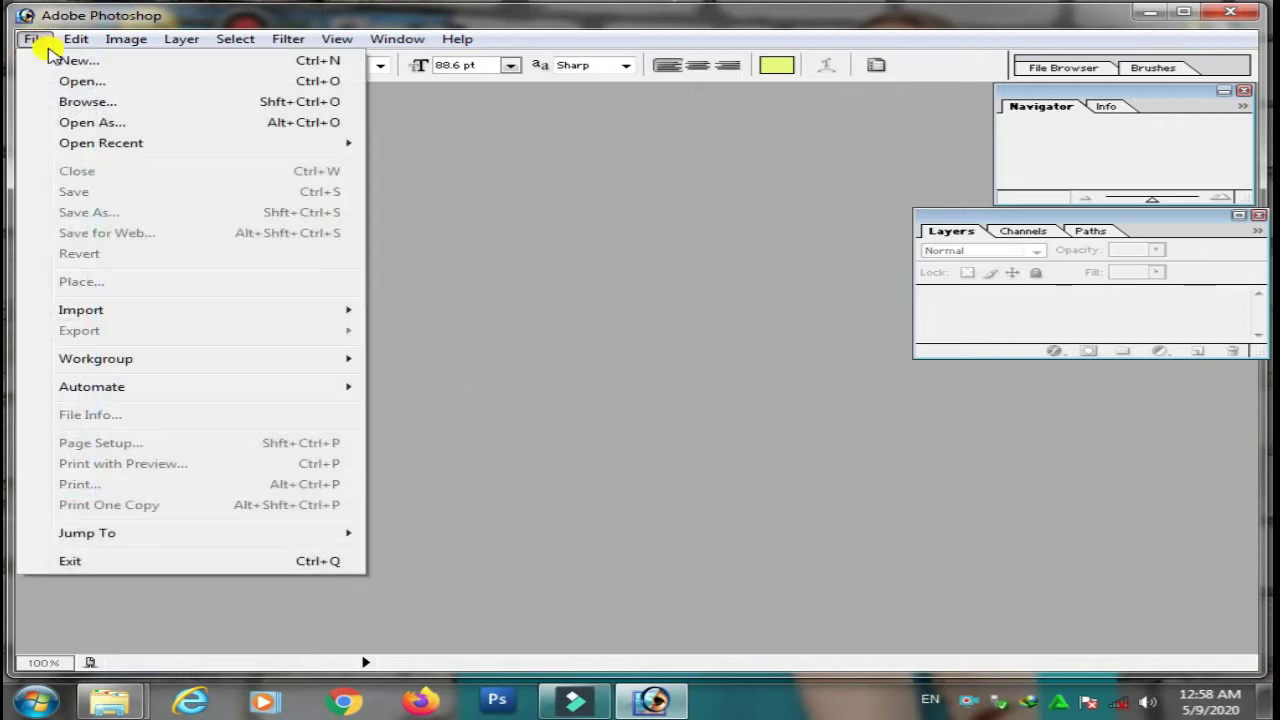
click(55, 60)
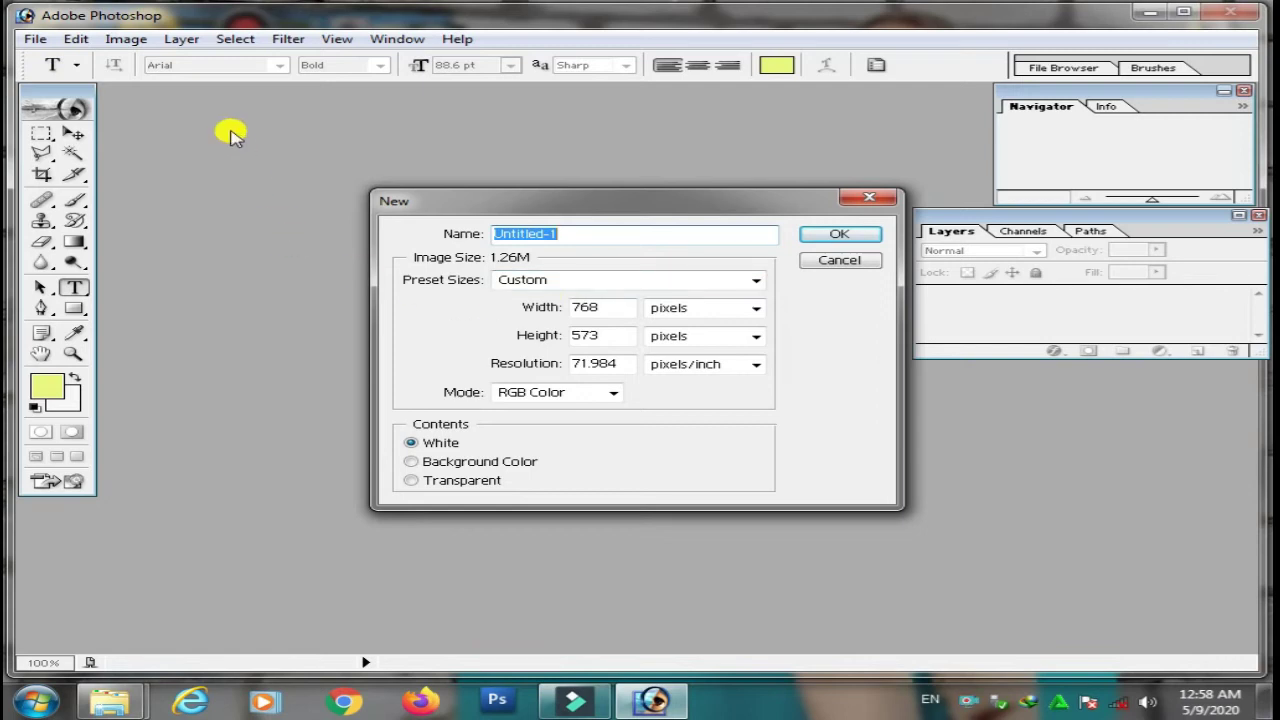
click(756, 283)
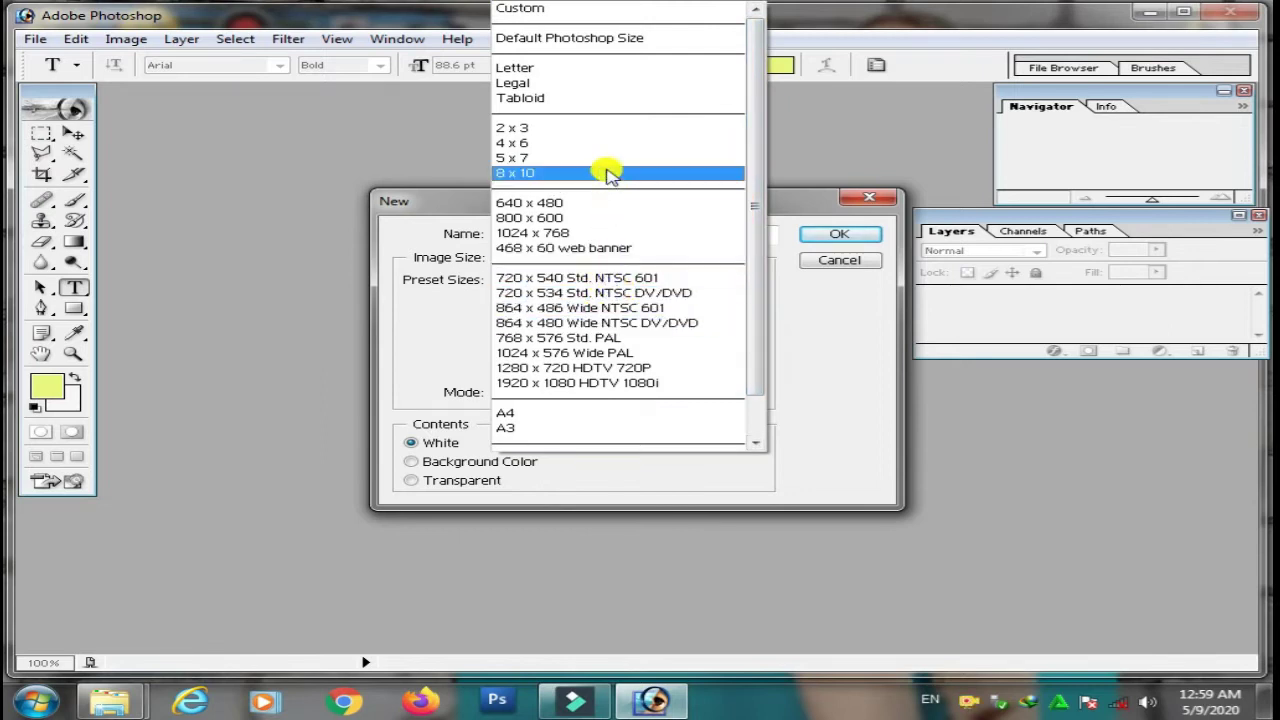
scroll(615, 250, down, 1)
click(598, 370)
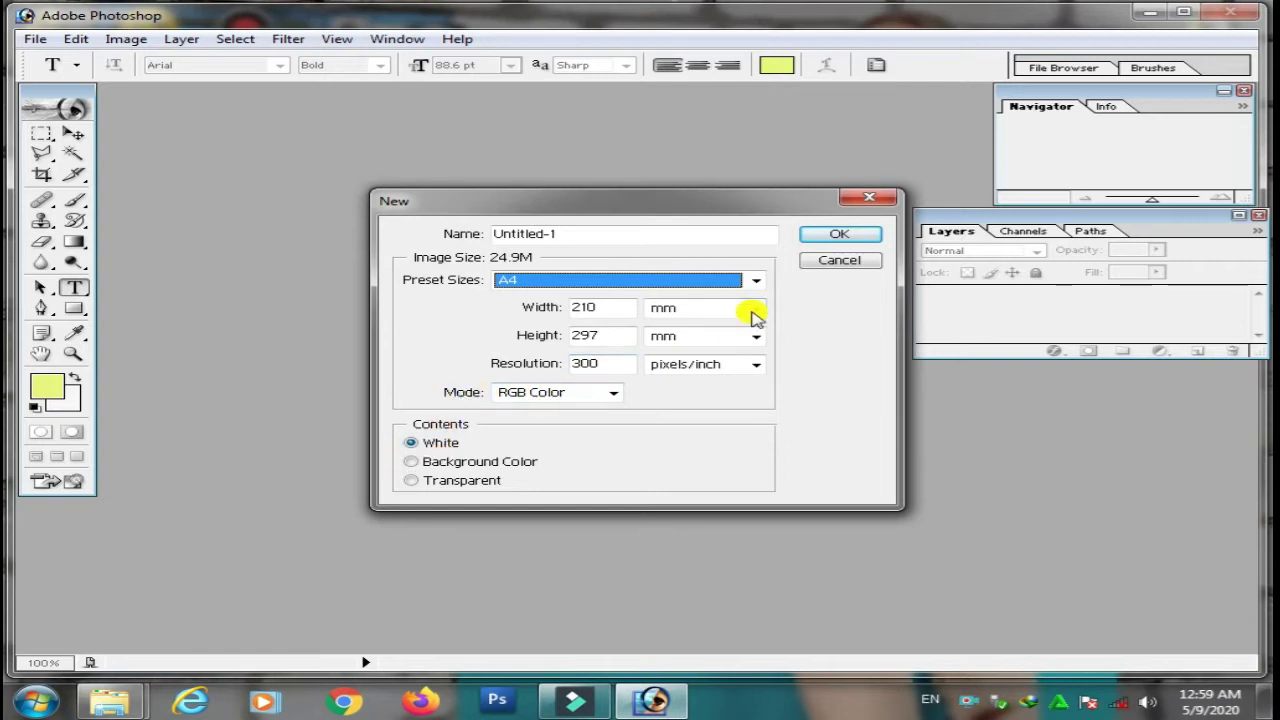
click(830, 238)
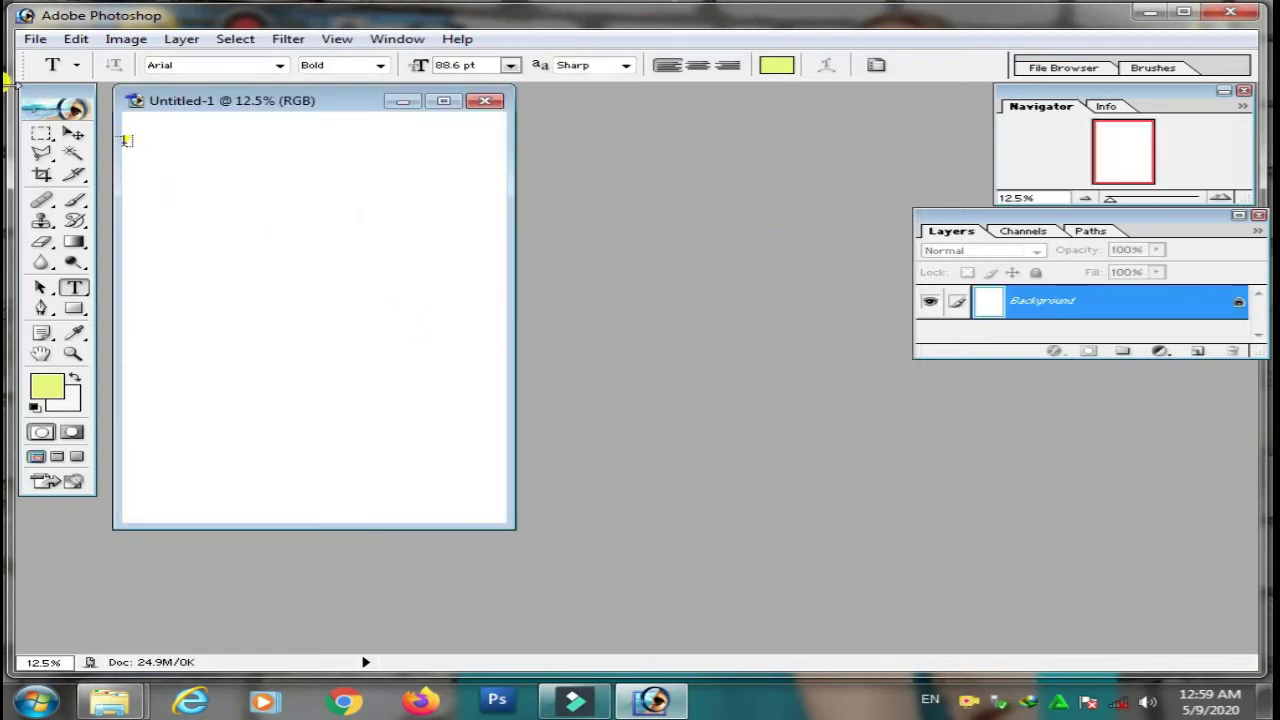
click(35, 39)
click(713, 220)
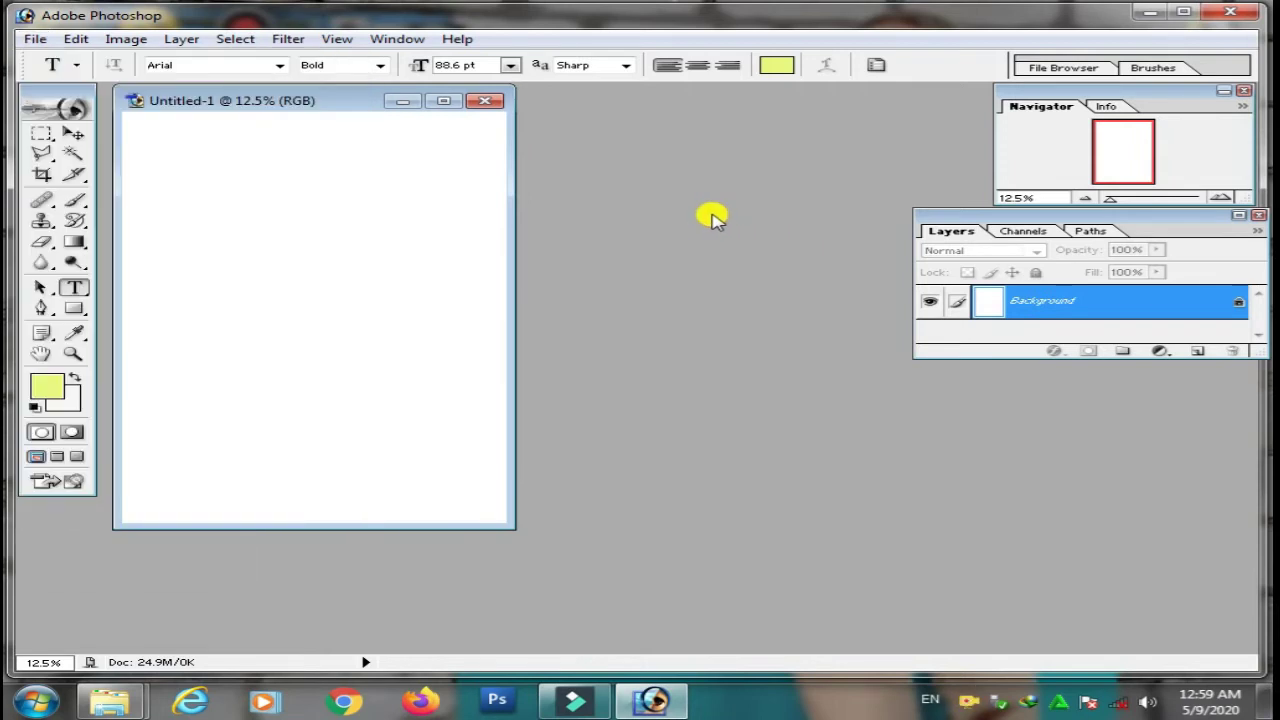
click(163, 239)
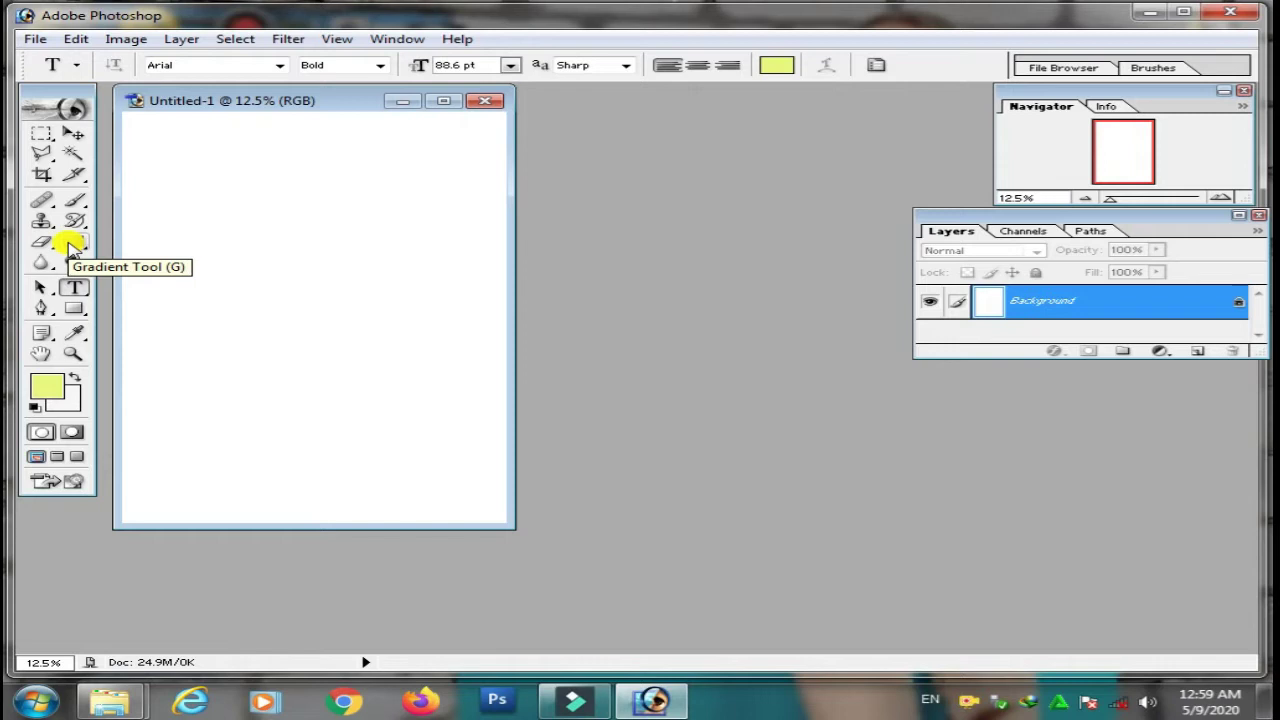
- Activate the Gradient tool and set the foreground colour to saturated blue (#0A1AF3)
click(72, 246)
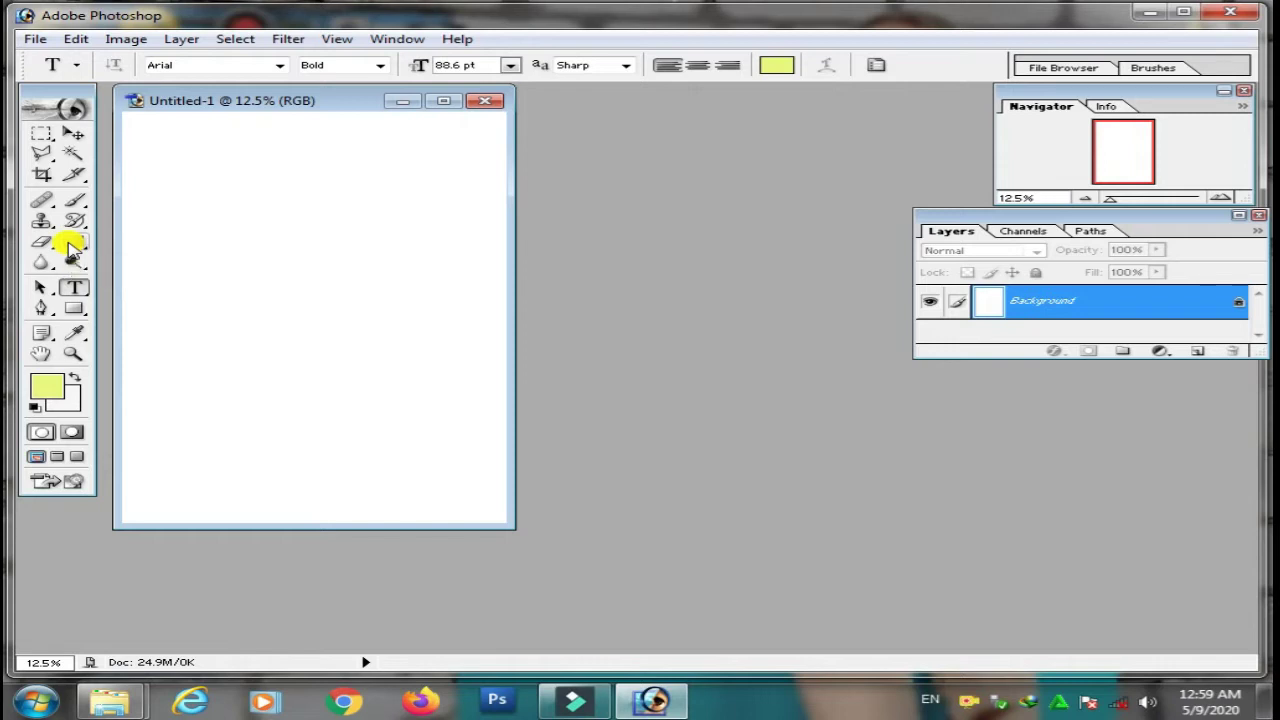
click(72, 246)
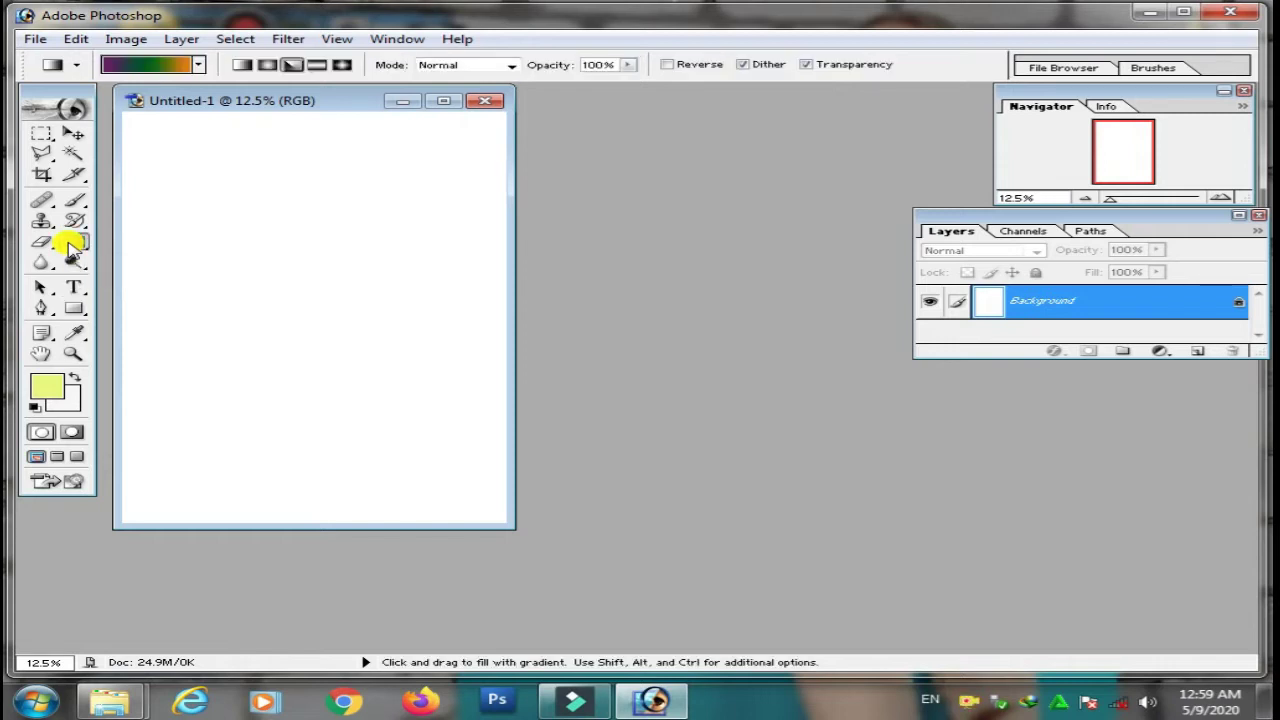
click(198, 65)
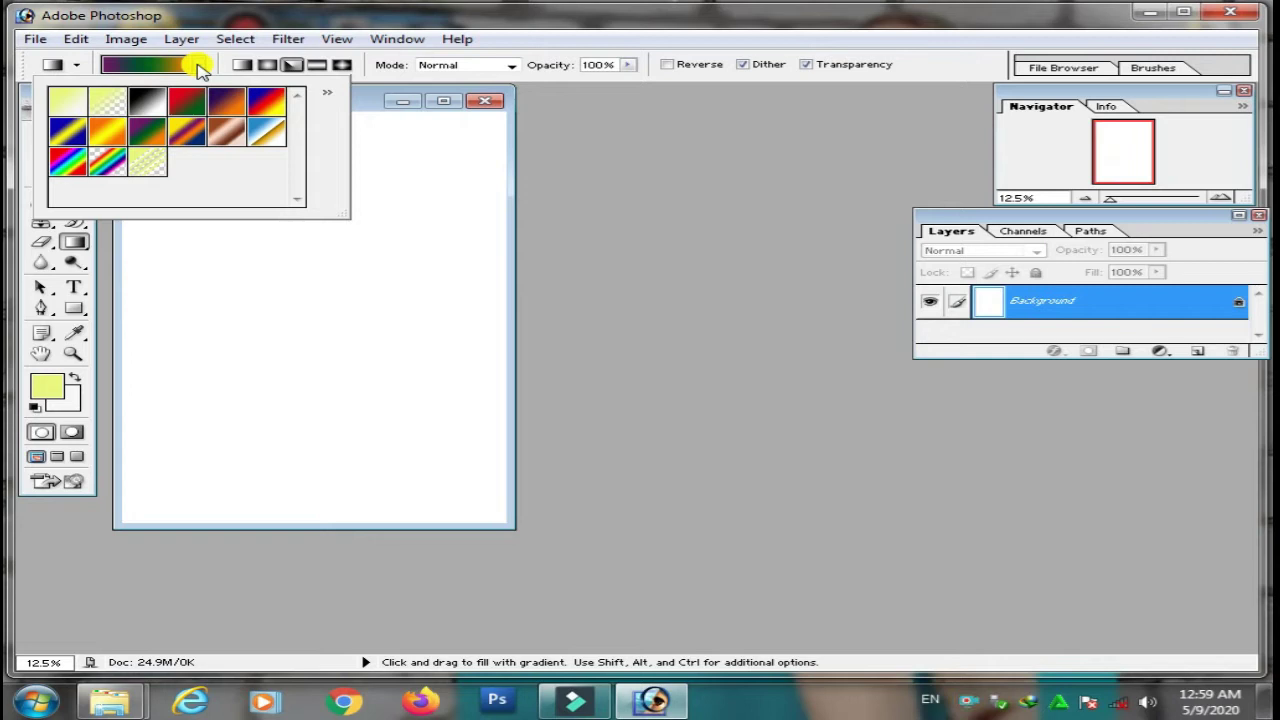
click(47, 386)
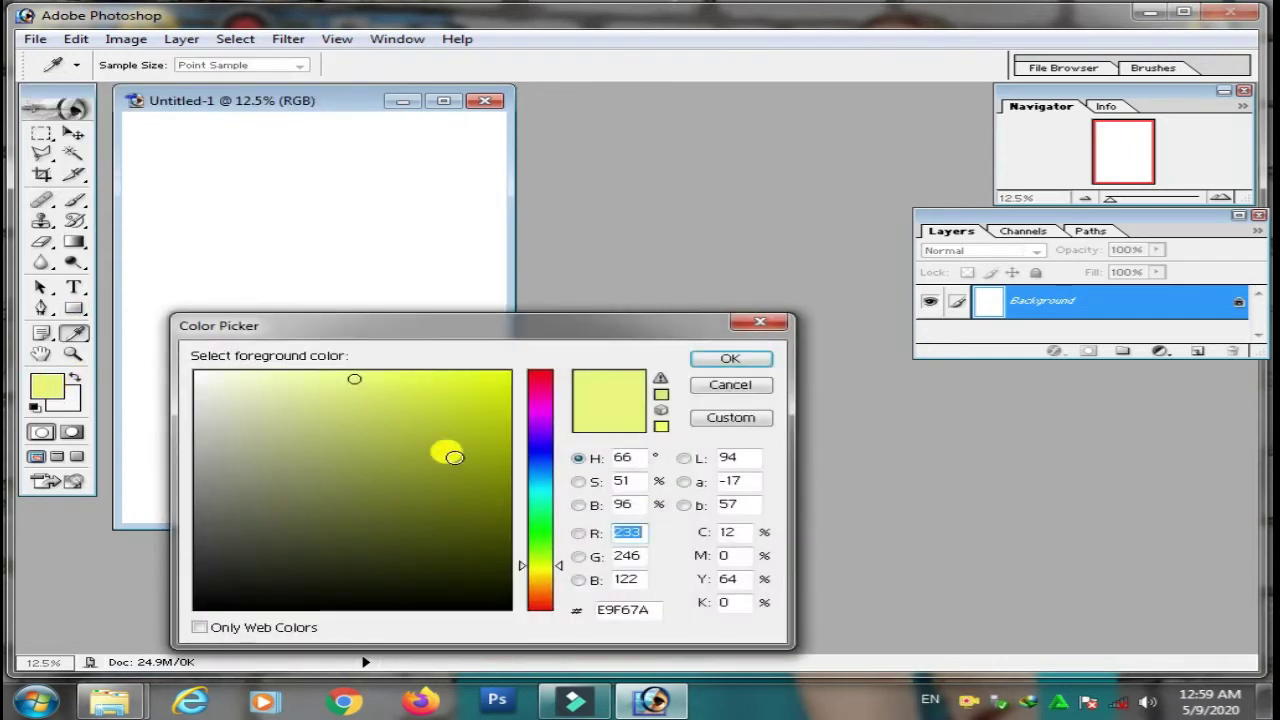
click(536, 447)
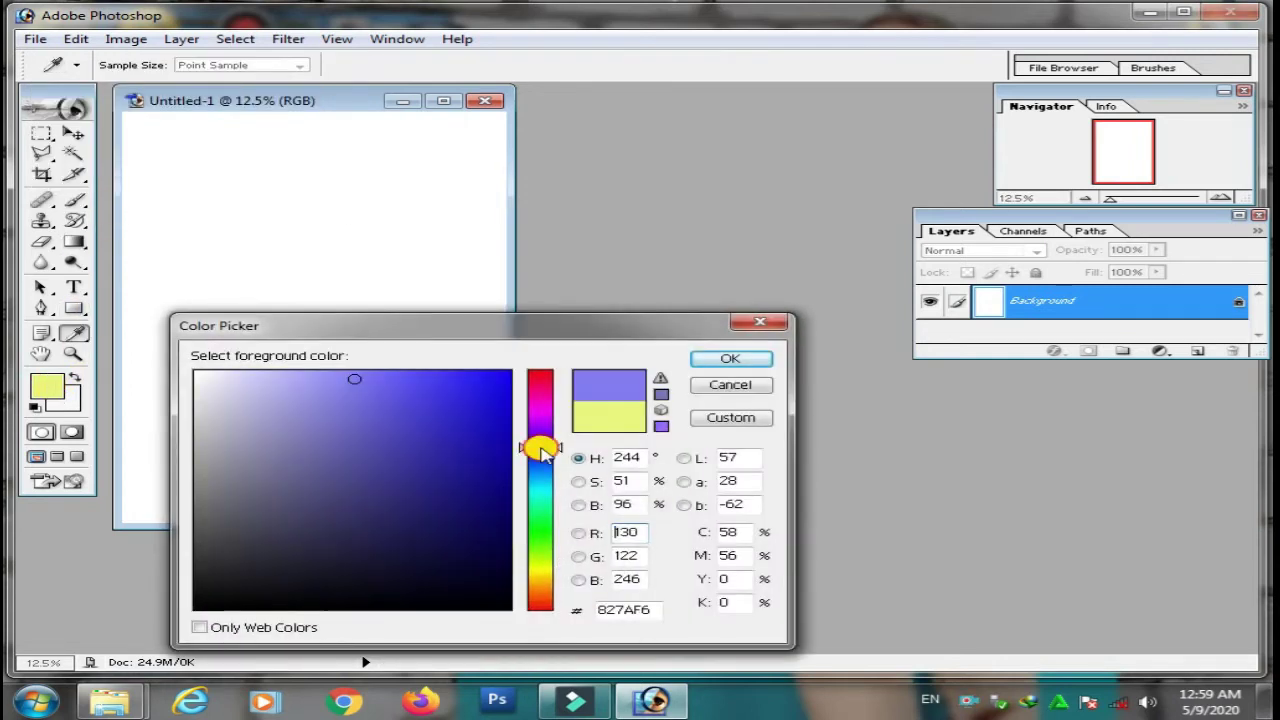
click(730, 359)
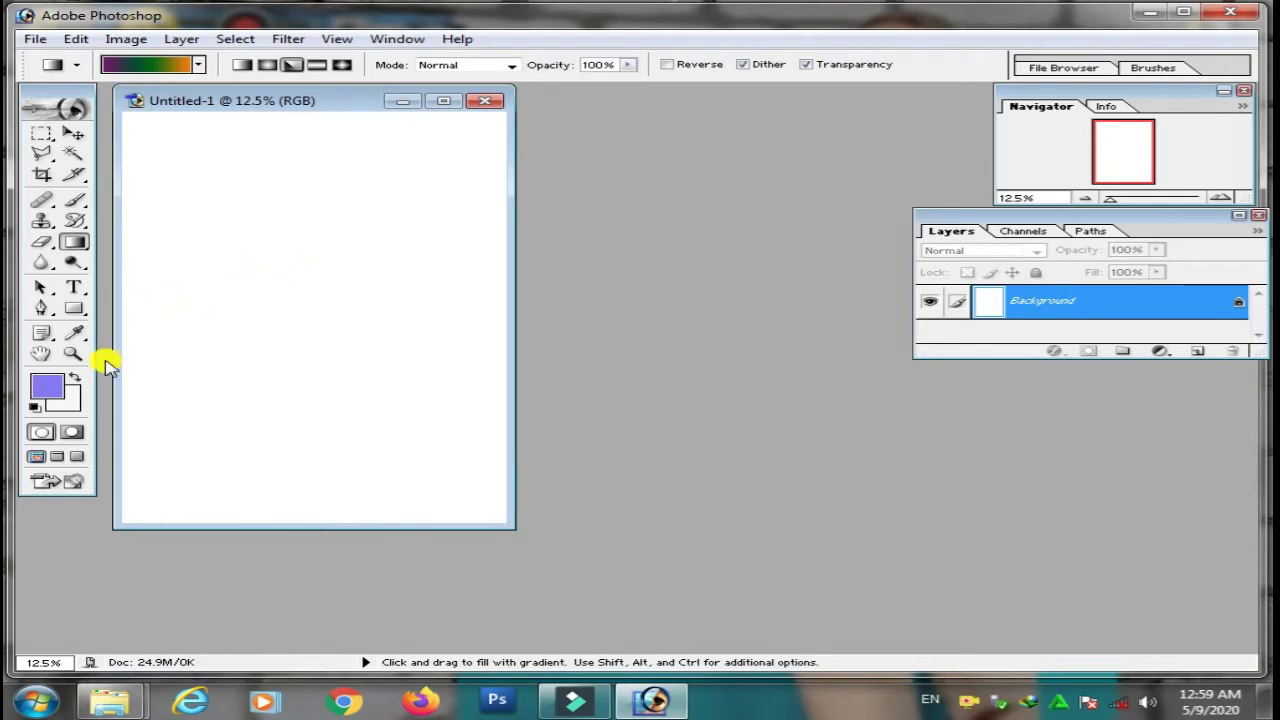
click(47, 386)
click(533, 455)
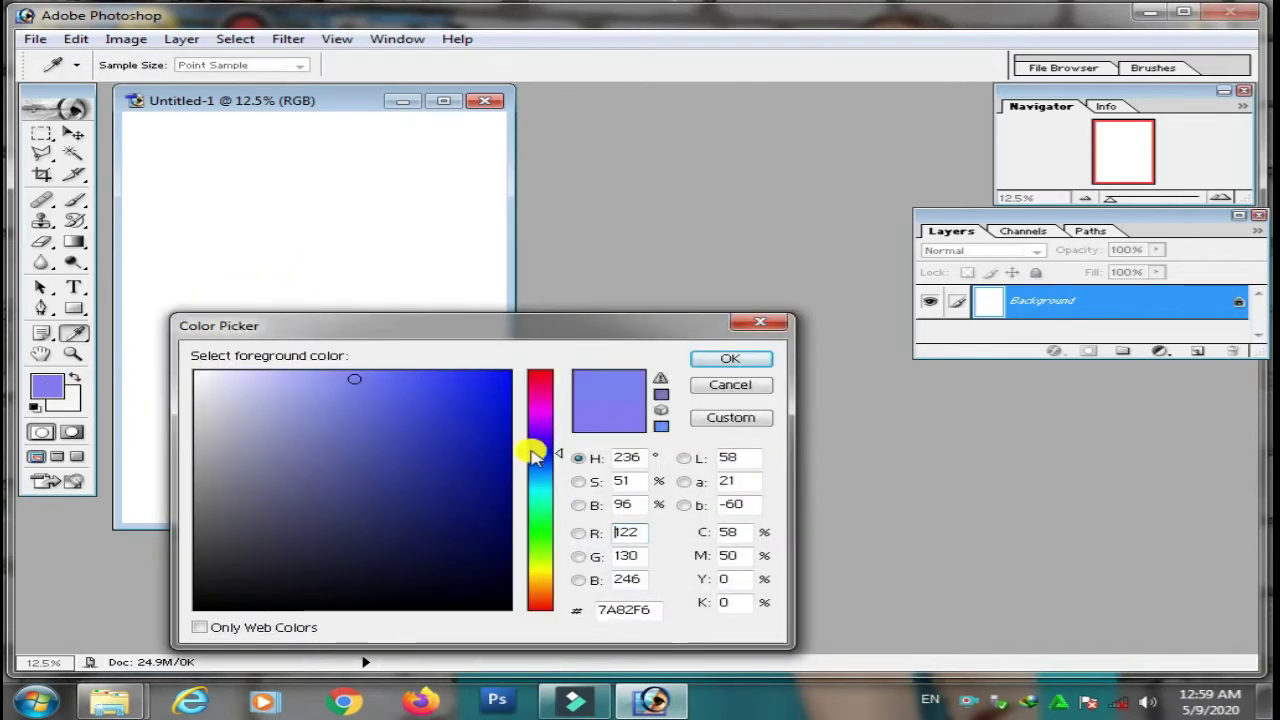
click(498, 381)
click(730, 358)
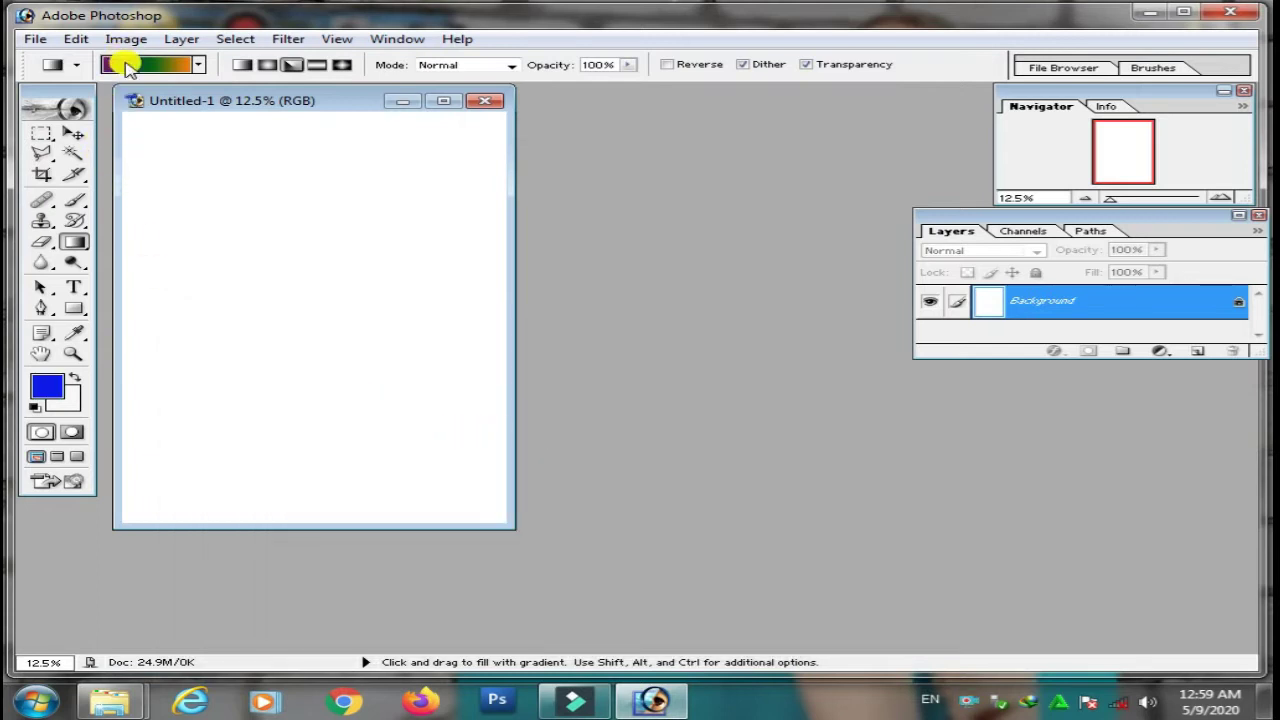
- Fill the background with a blue-to-white angle gradient running diagonally from the page's upper left towards its lower right
click(196, 65)
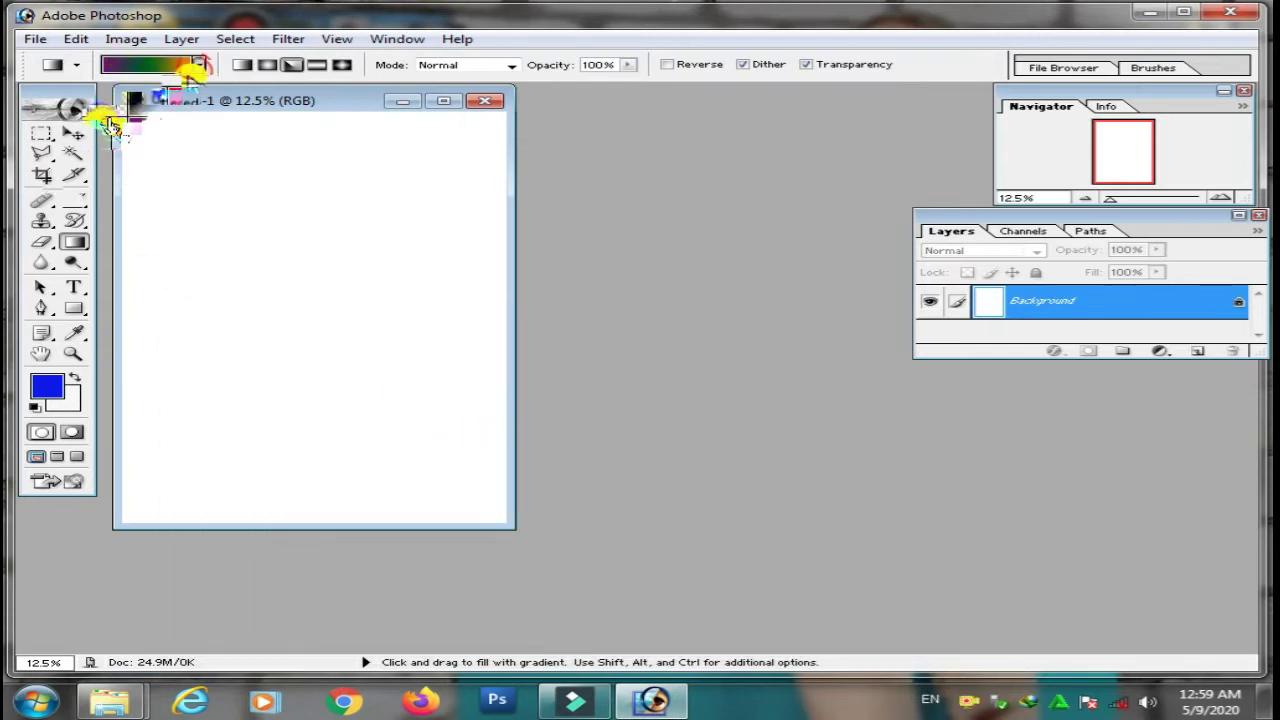
drag(171, 143, 338, 328)
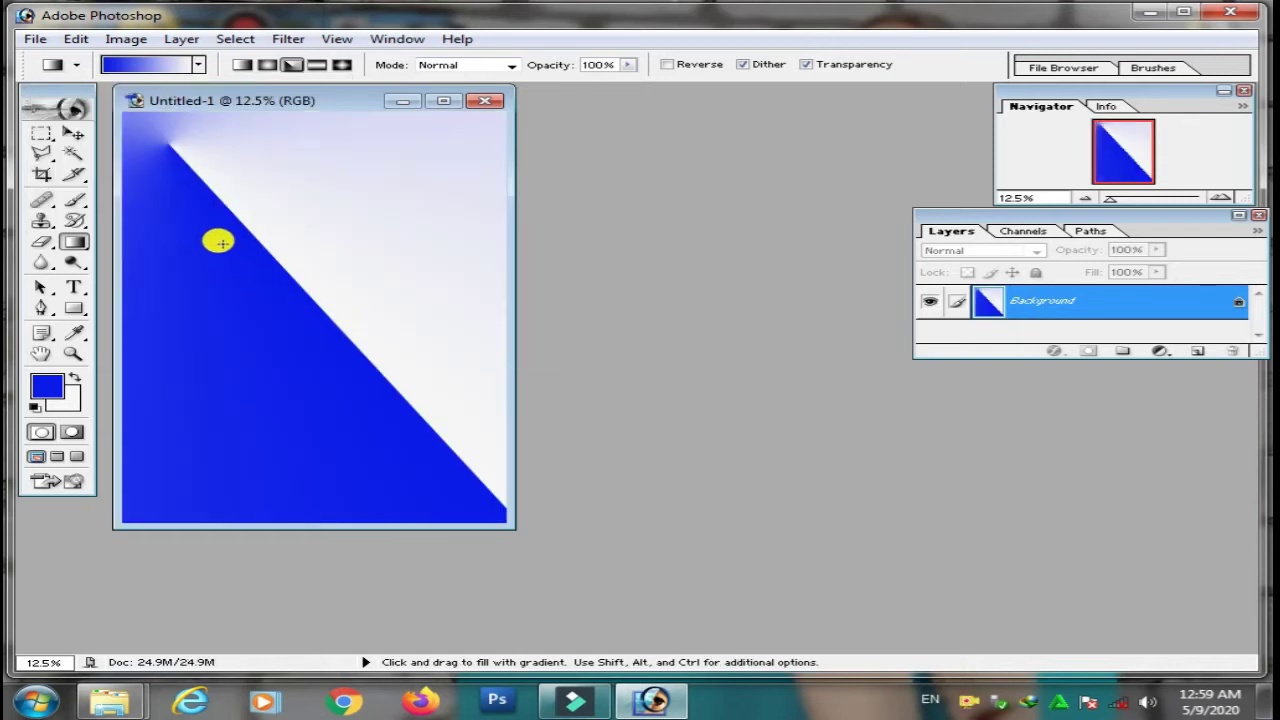
click(317, 64)
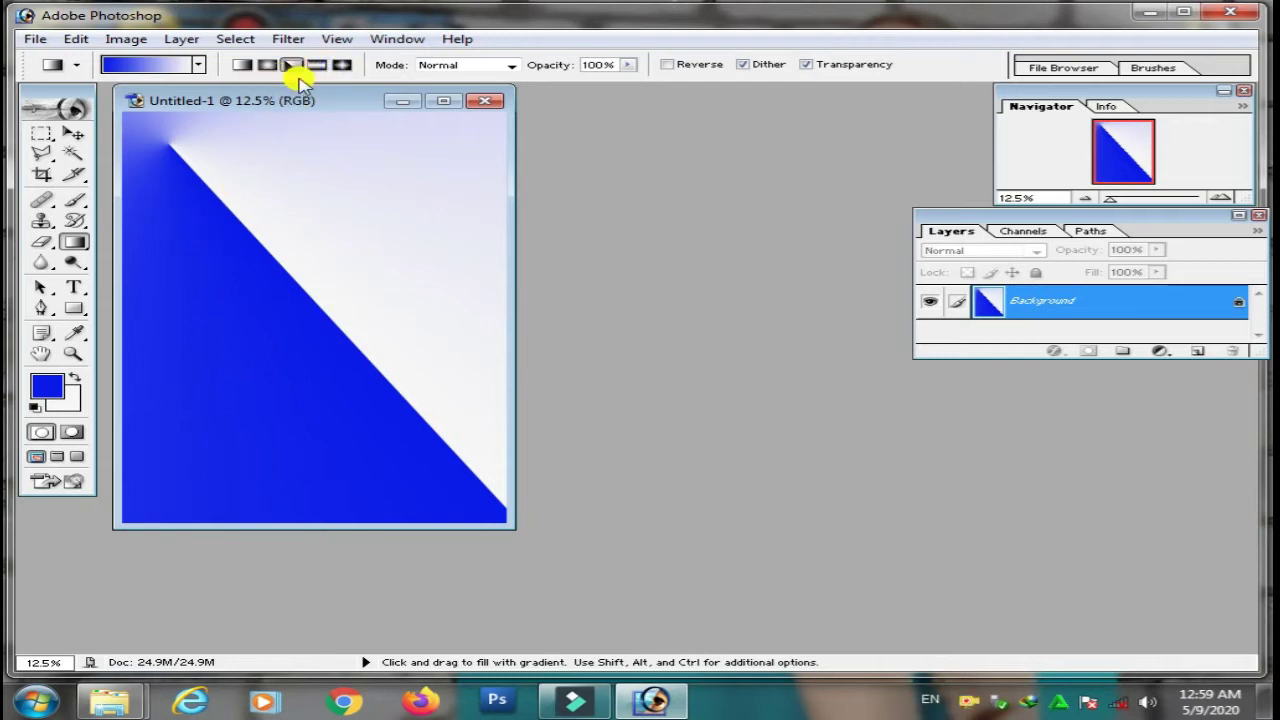
- Fill the background with the yellow, violet, orange, blue preset as an angle gradient from the page's upper right downwards
click(198, 64)
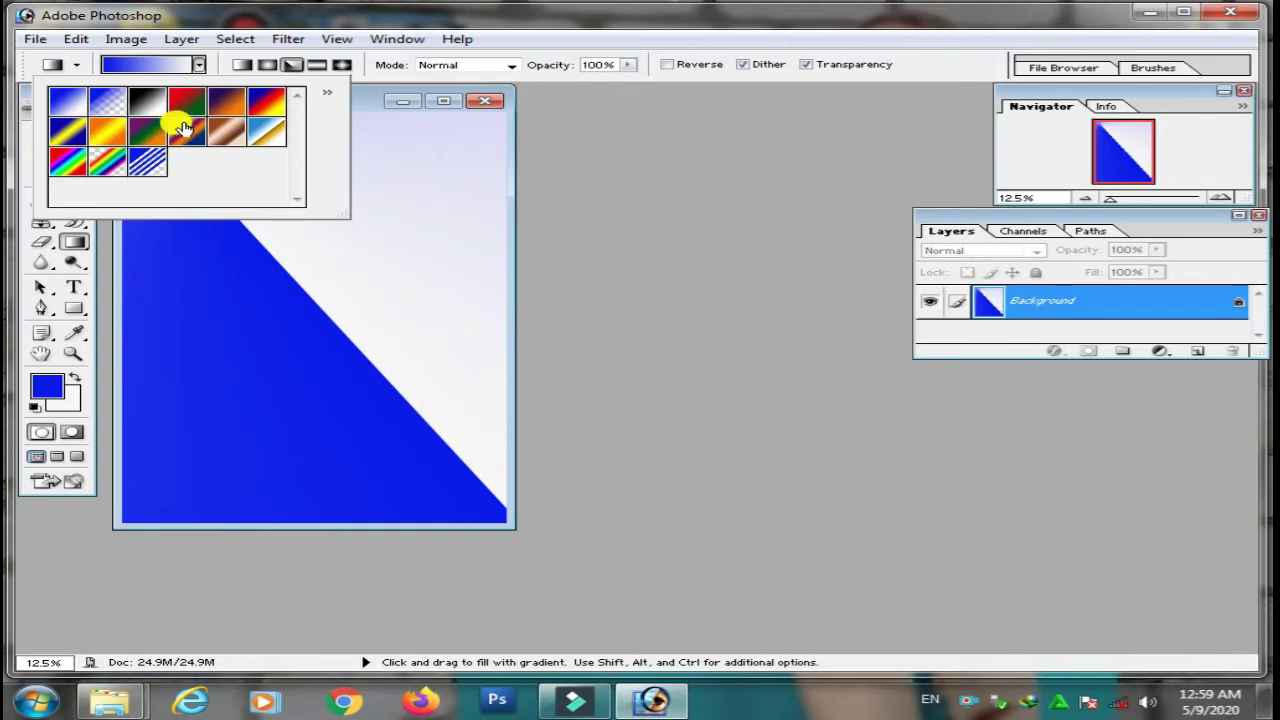
click(186, 131)
drag(421, 135, 258, 370)
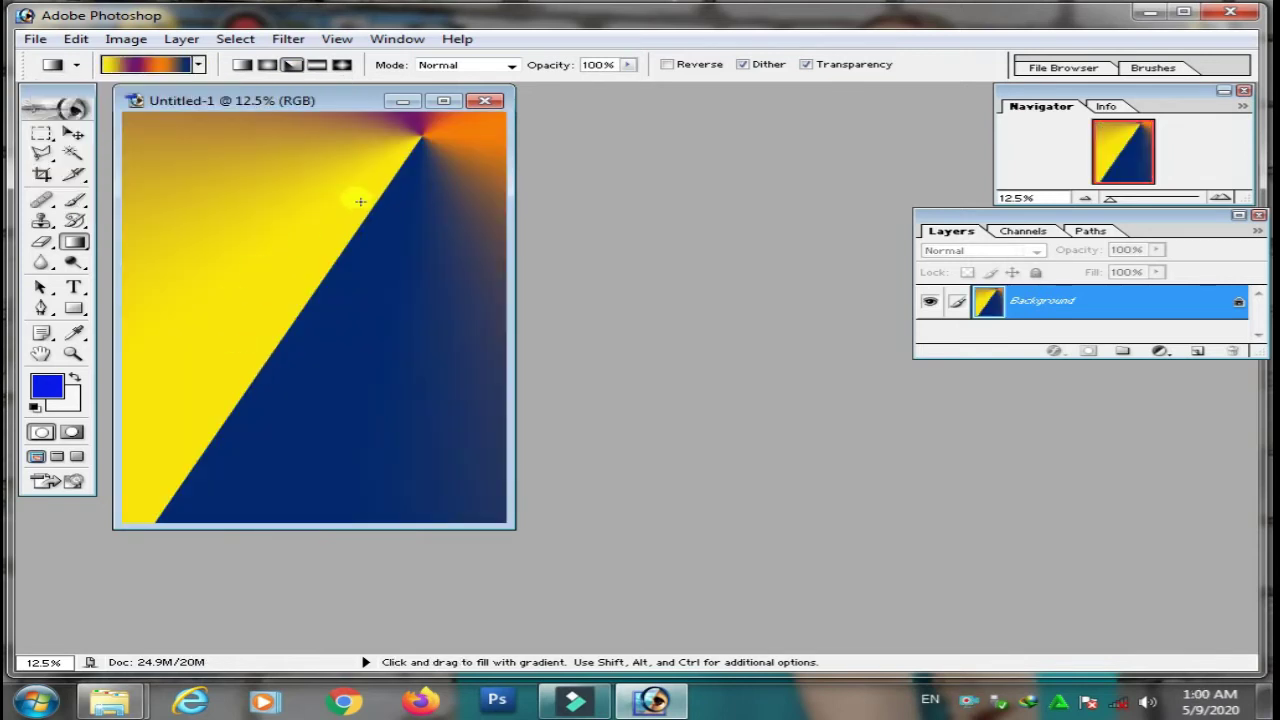
- Try the yellow, violet, orange, blue preset on the background as a diamond gradient and as a linear gradient
click(343, 65)
drag(190, 133, 362, 282)
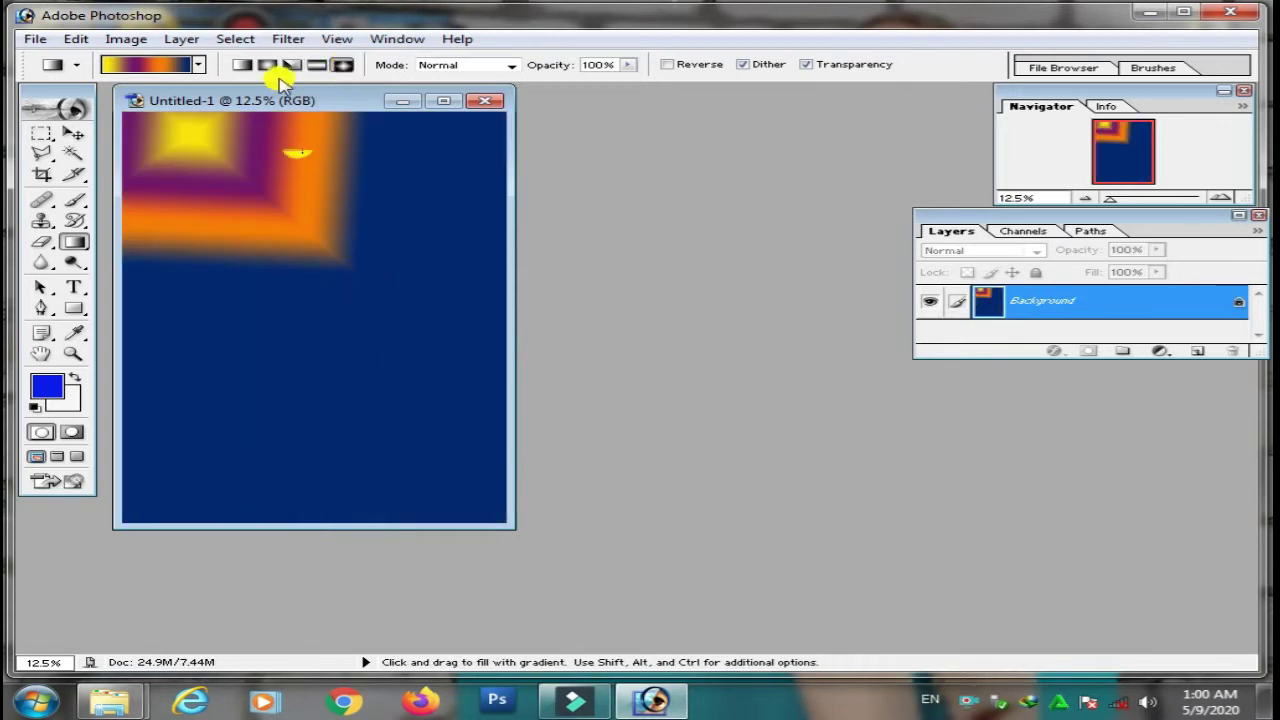
click(242, 65)
drag(217, 156, 354, 334)
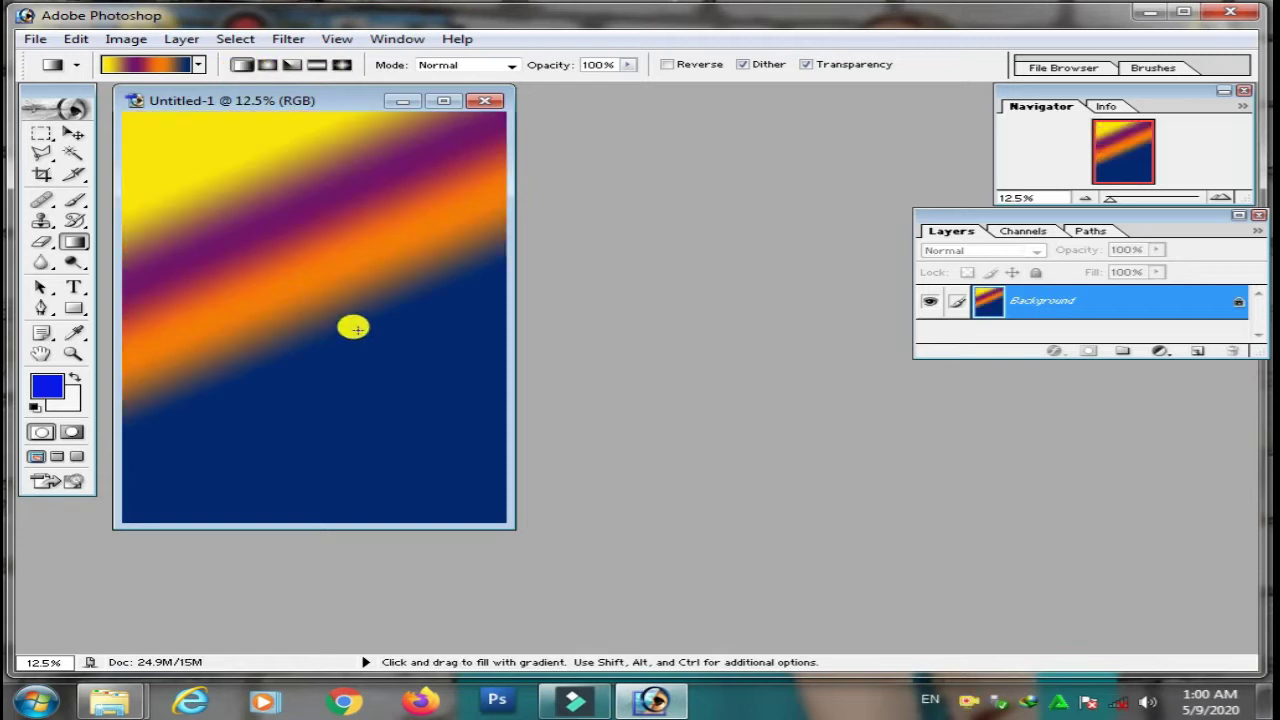
- Try the same gradient preset on the background in the radial style and in the reflected style
click(267, 65)
drag(300, 201, 392, 358)
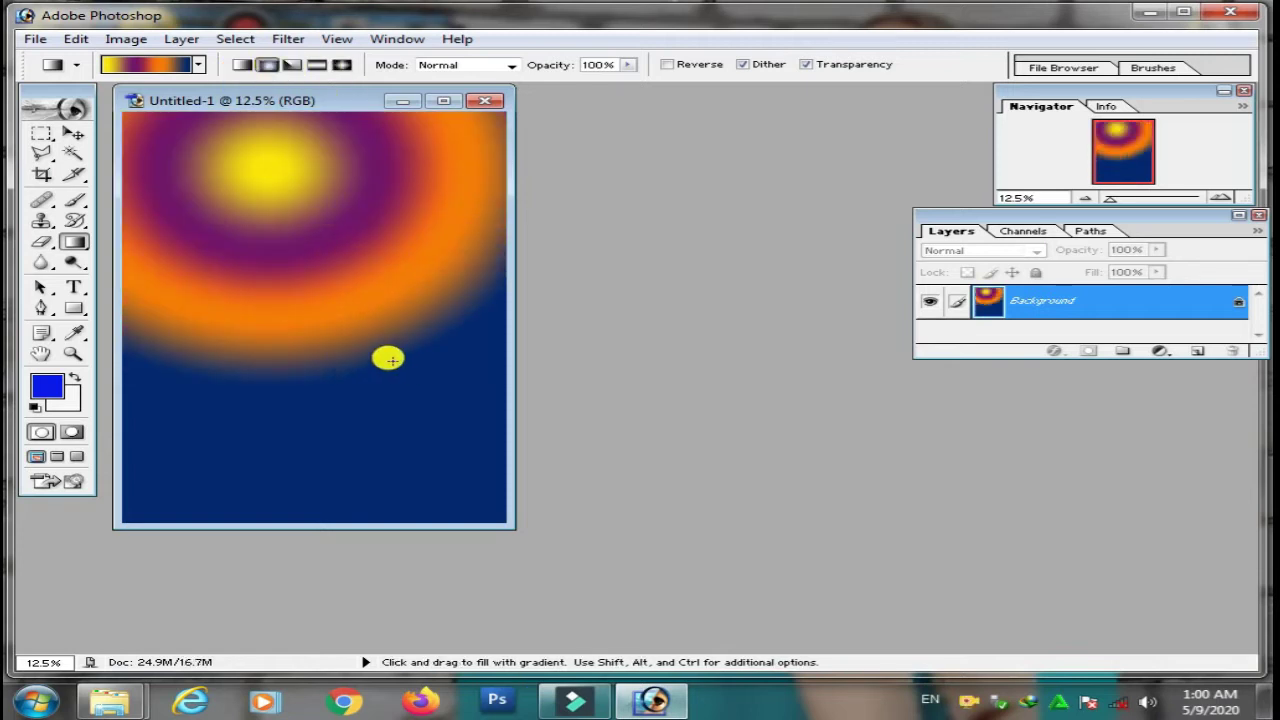
click(317, 65)
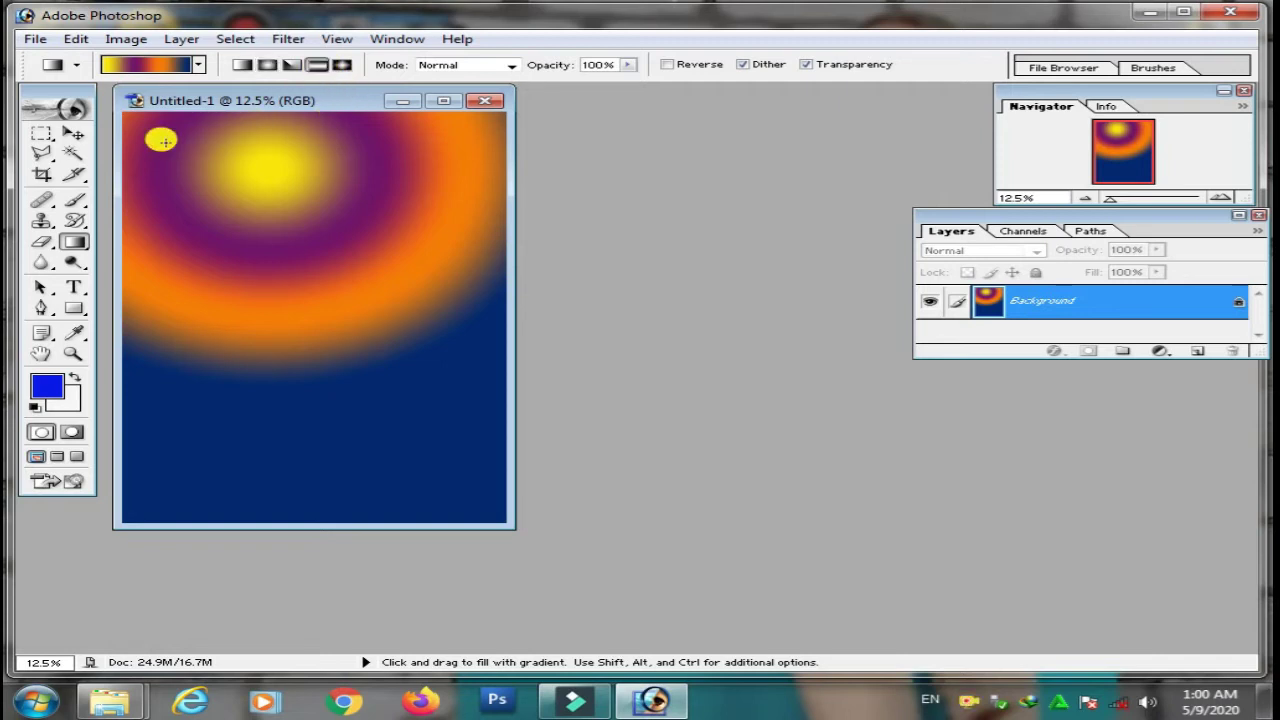
drag(147, 125, 354, 372)
- Refill the background with the yellow, violet, orange, blue angle gradient, starting it progressively further inside the page's upper-left corner
click(292, 65)
drag(154, 142, 325, 302)
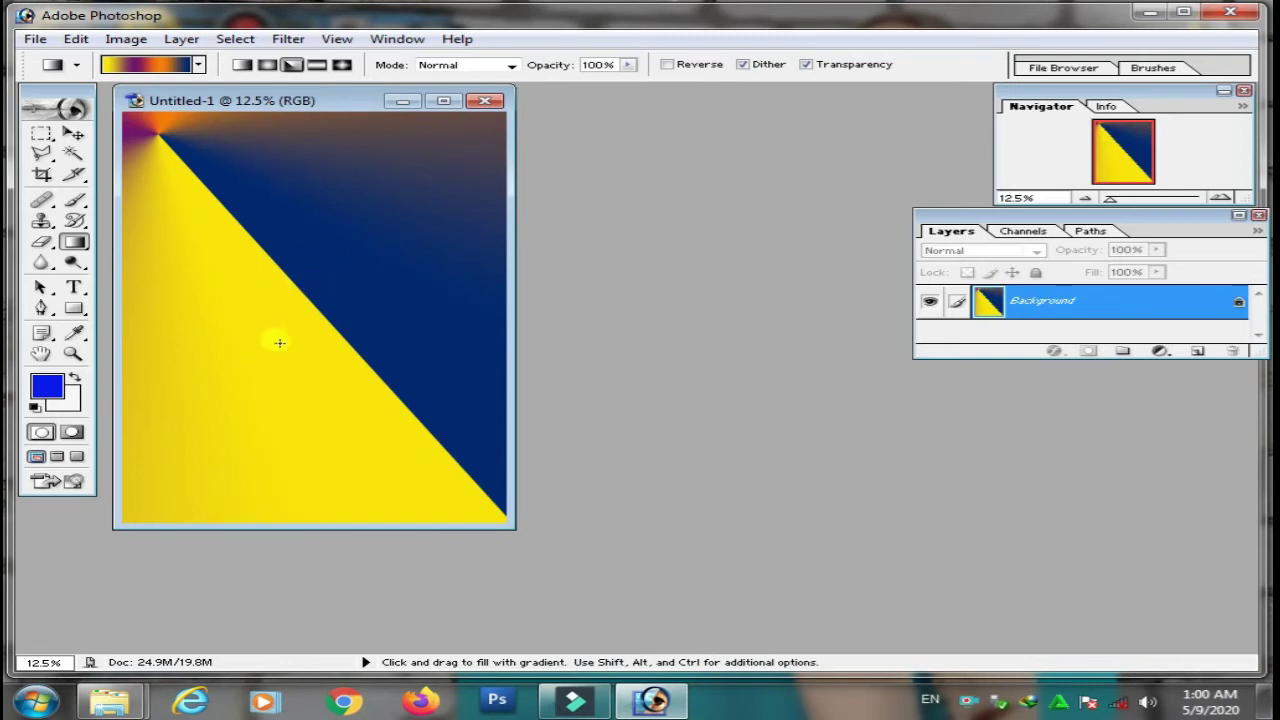
drag(180, 133, 446, 496)
drag(214, 203, 463, 498)
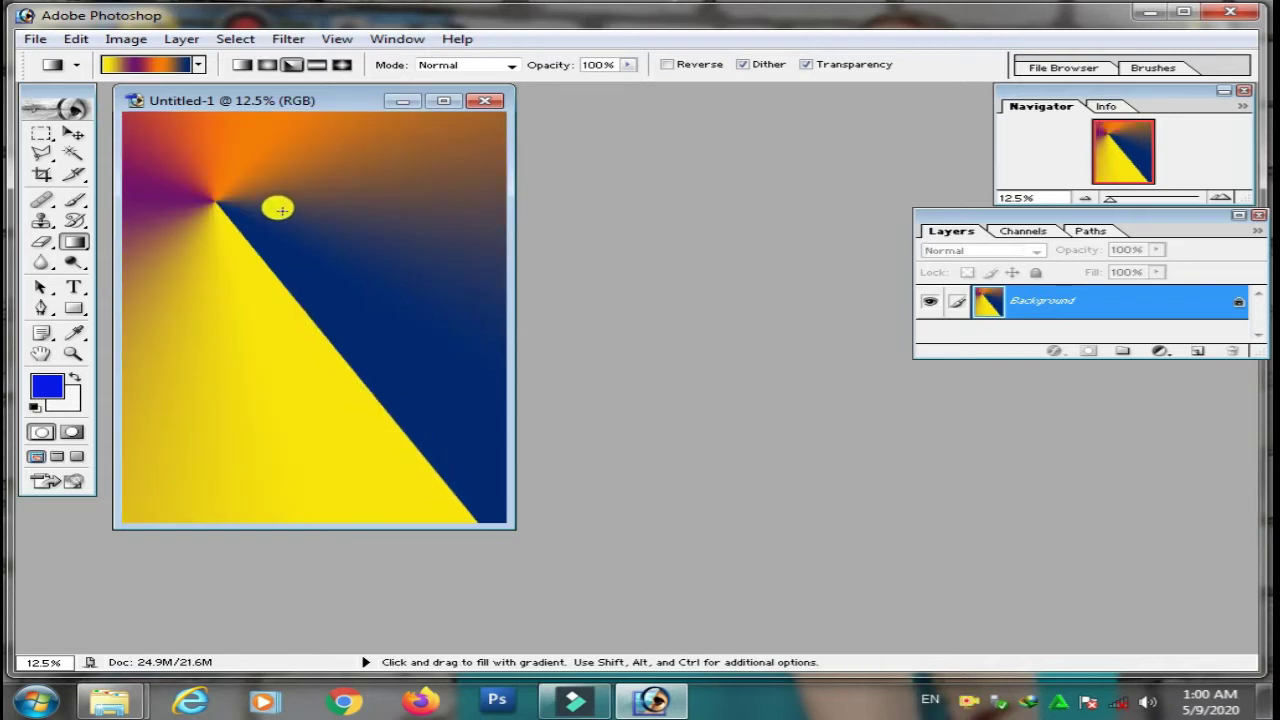
- Fill the background with the violet, green, orange preset as an angle gradient running from the page's upper left to its lower right
click(201, 68)
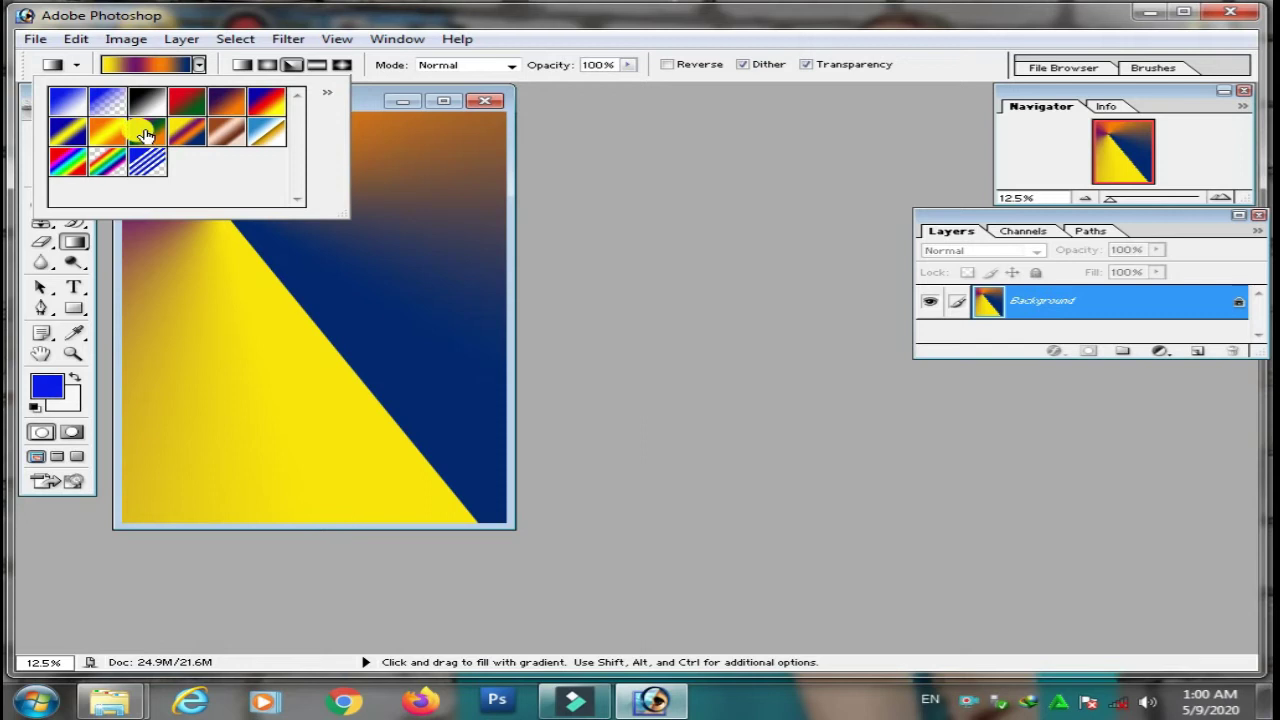
click(145, 135)
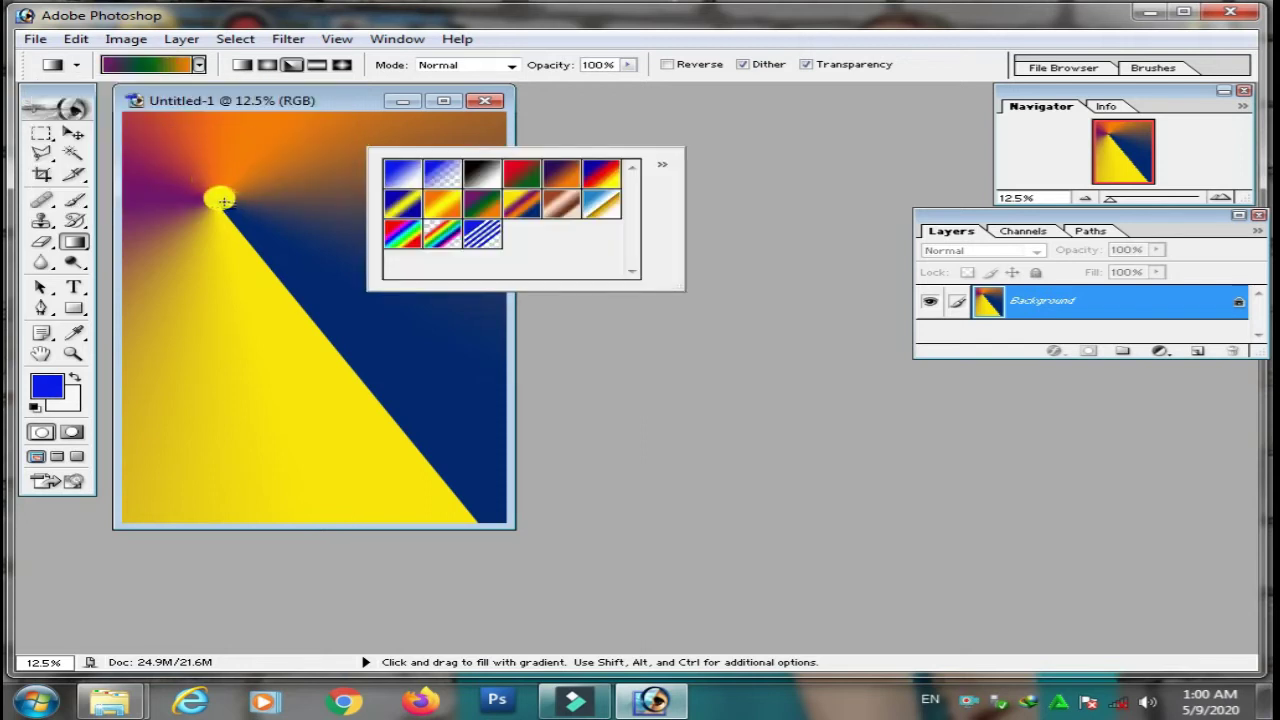
click(221, 200)
drag(218, 196, 376, 402)
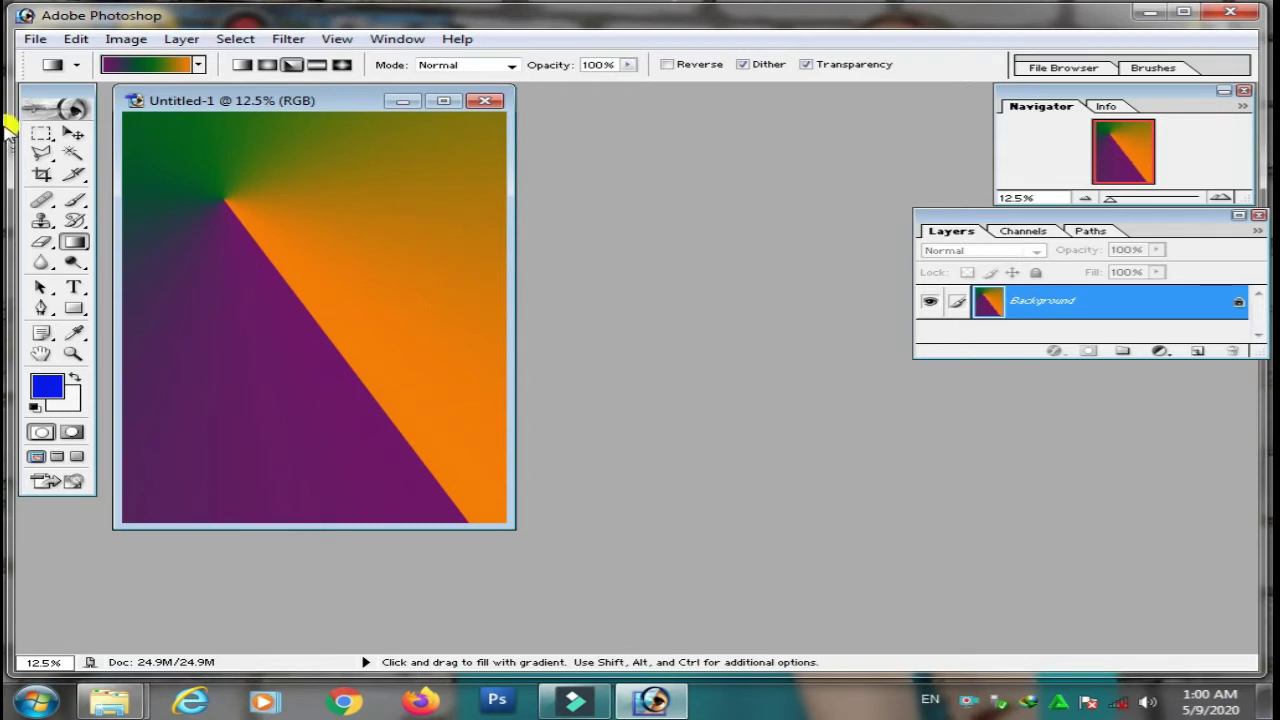
- Set the foreground colour to bright yellow (#E2F50B) and activate the Move tool
click(72, 137)
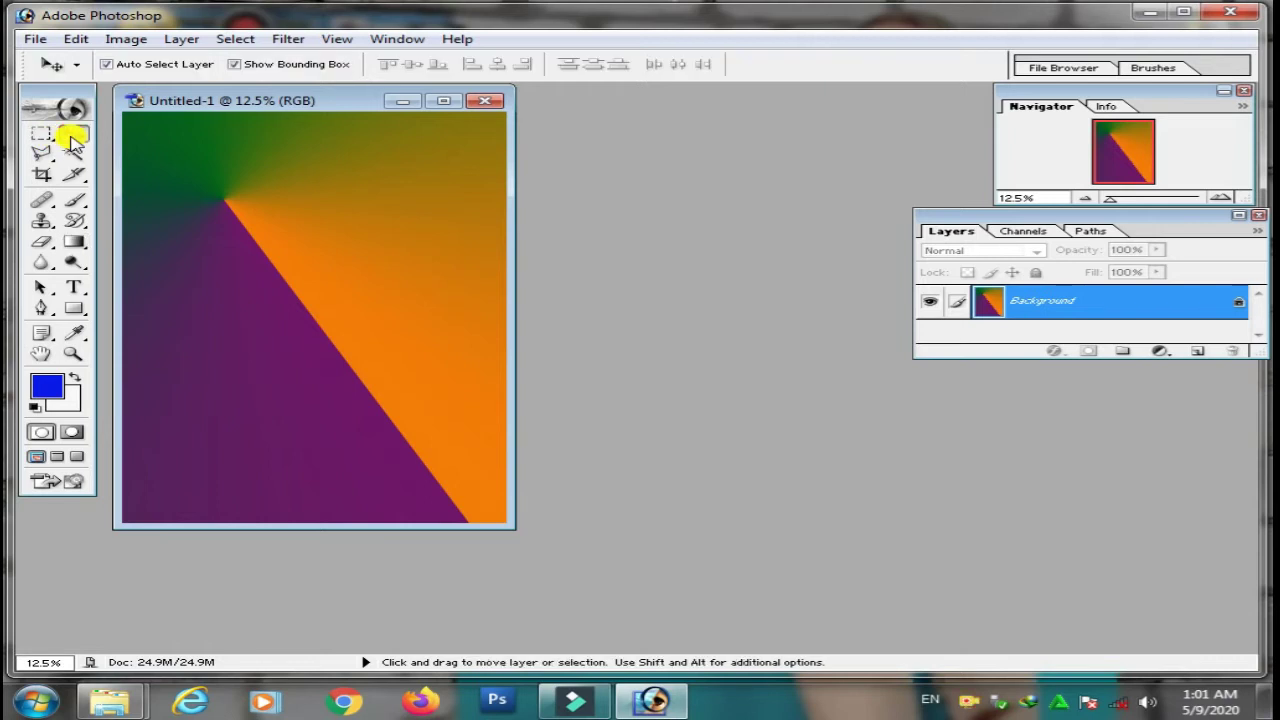
click(46, 384)
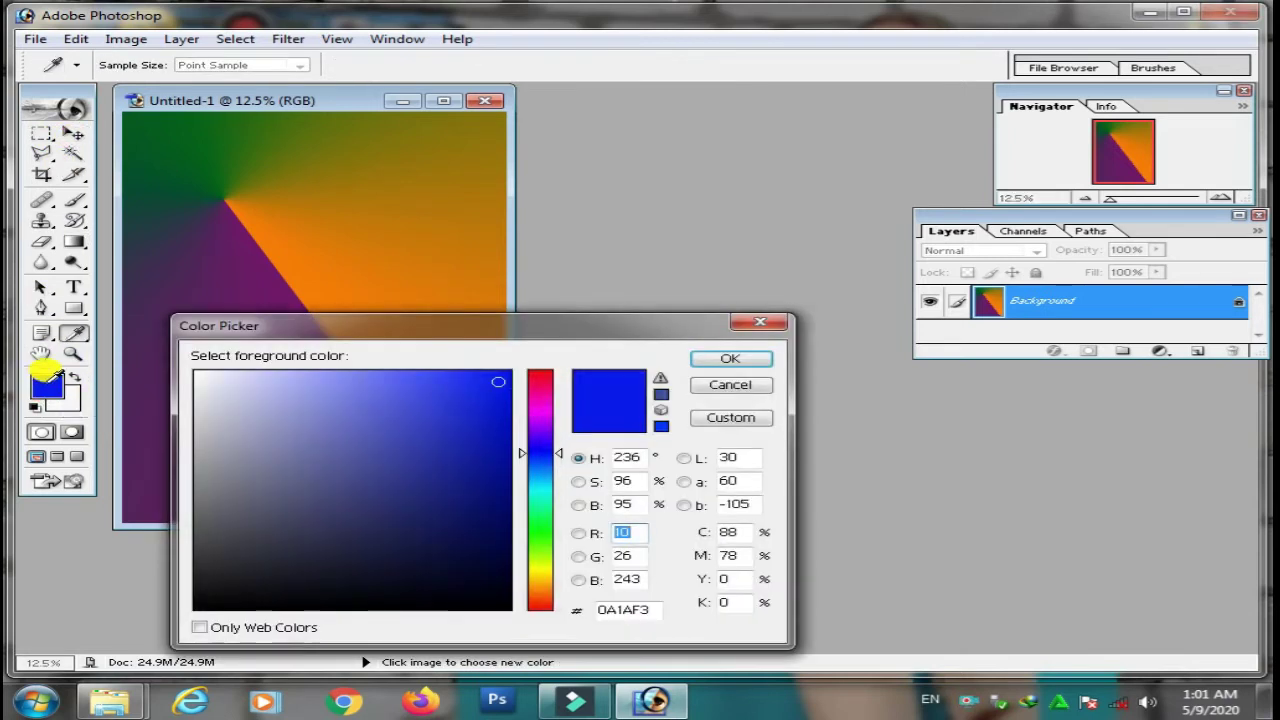
click(542, 566)
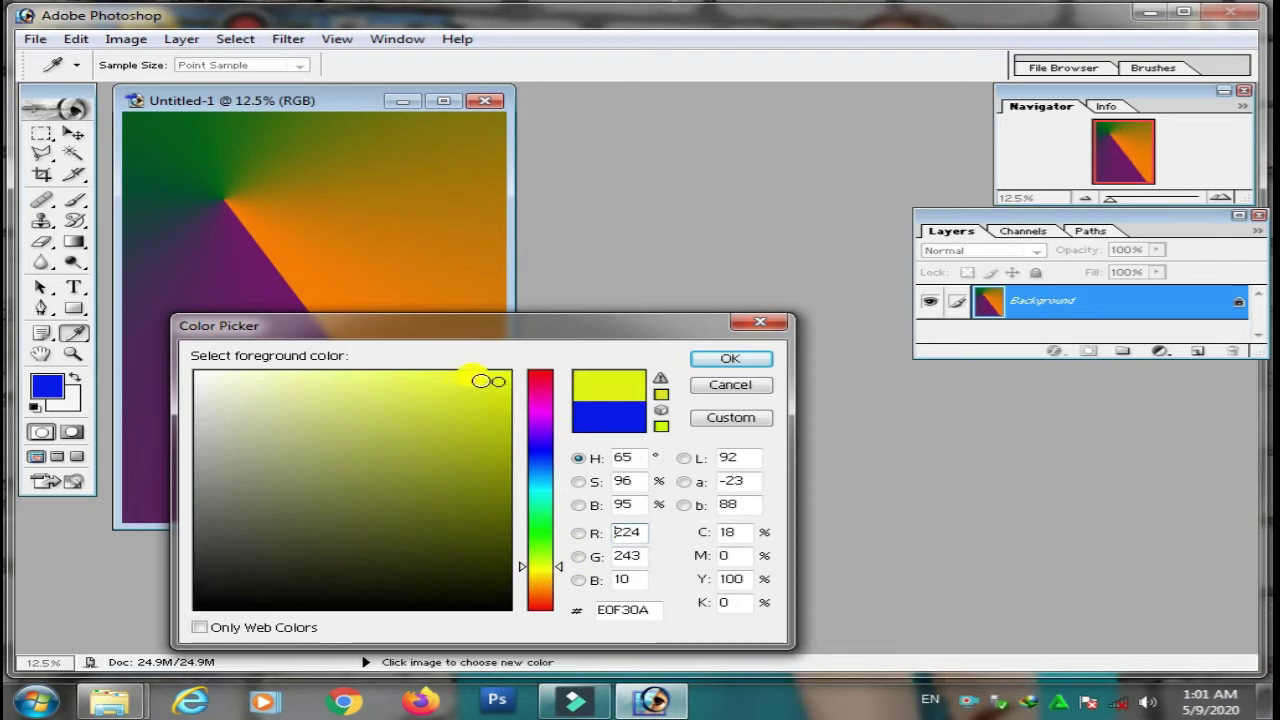
drag(481, 381, 497, 379)
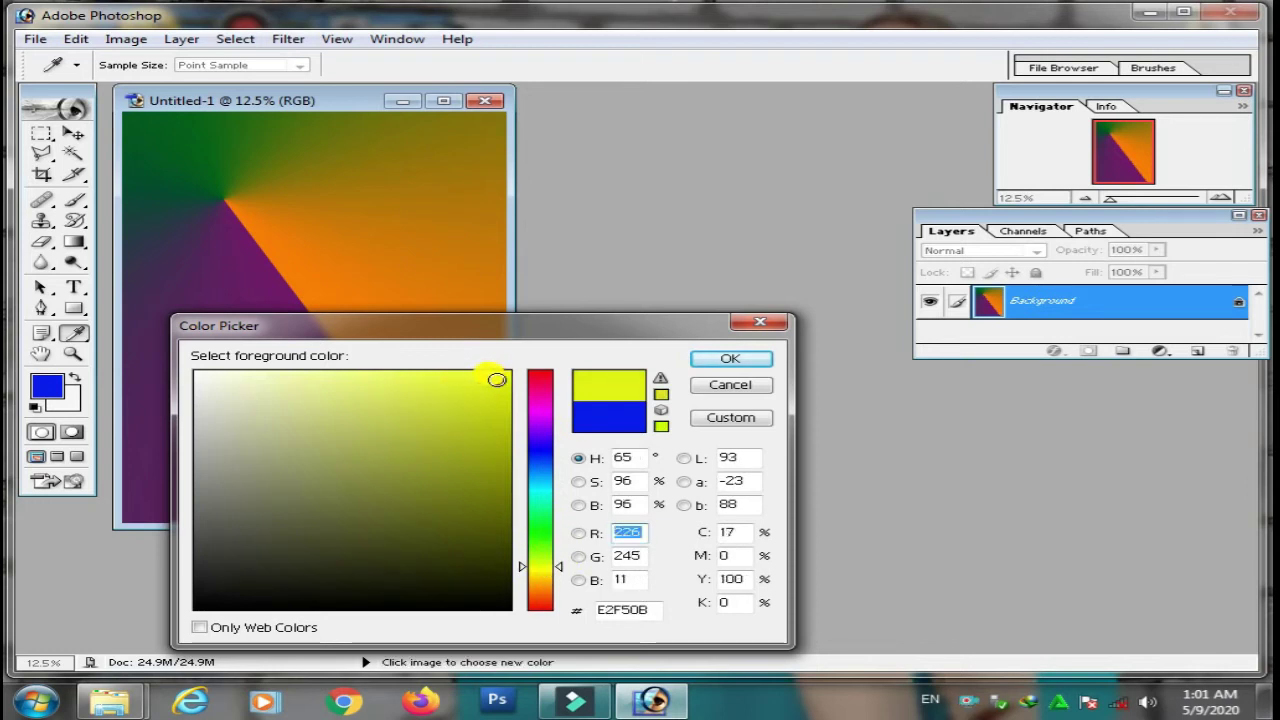
click(729, 362)
key(v)
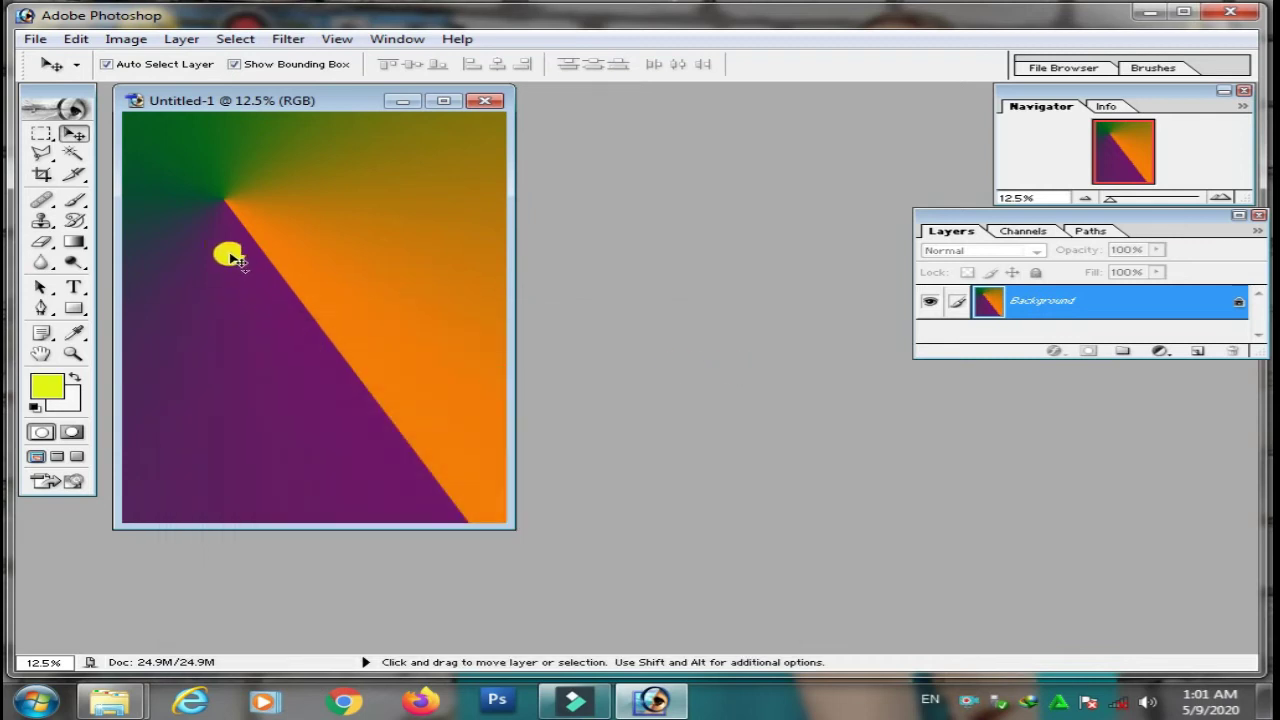
- Draw a wide yellow rectangle across the upper part of the page as a title banner
click(73, 308)
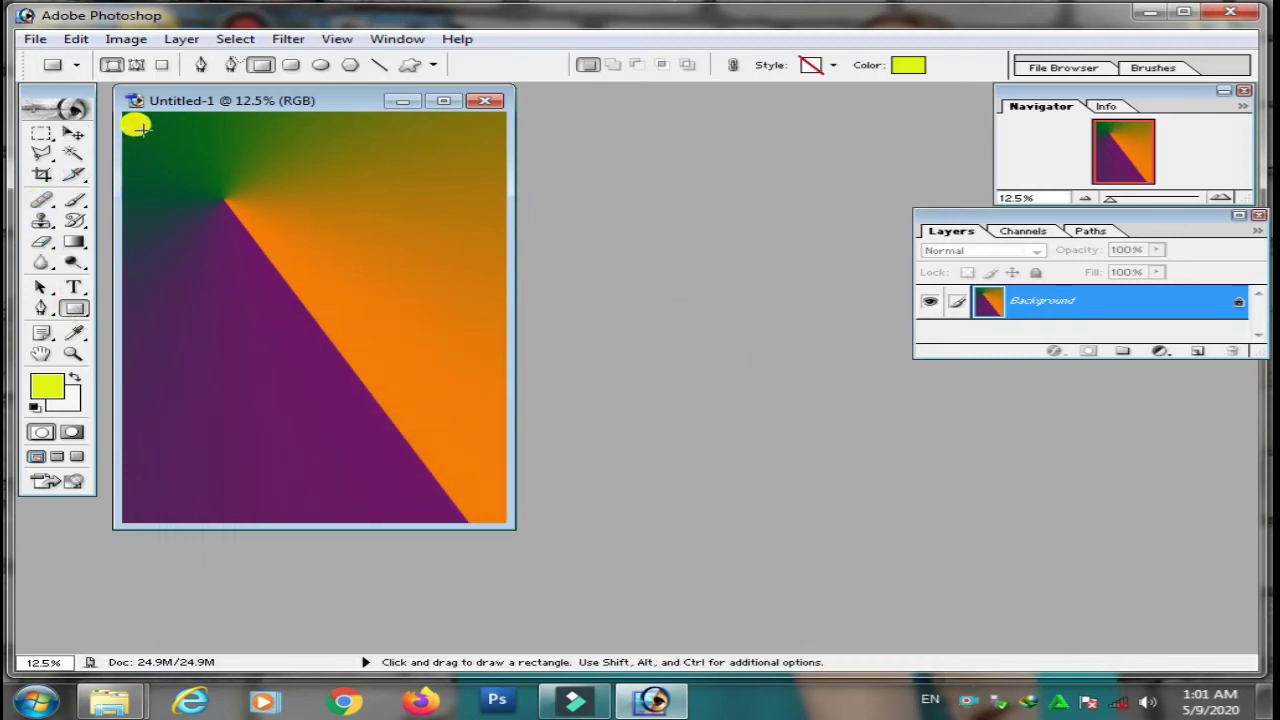
drag(143, 130, 474, 197)
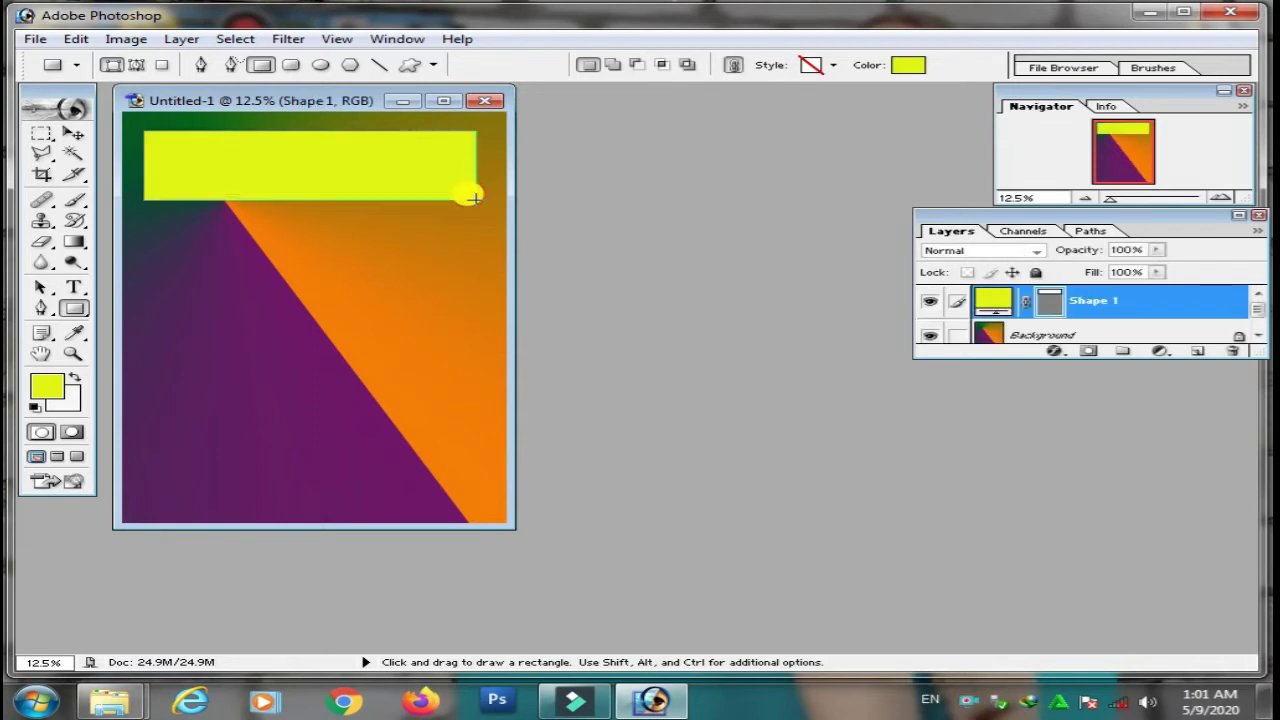
click(73, 133)
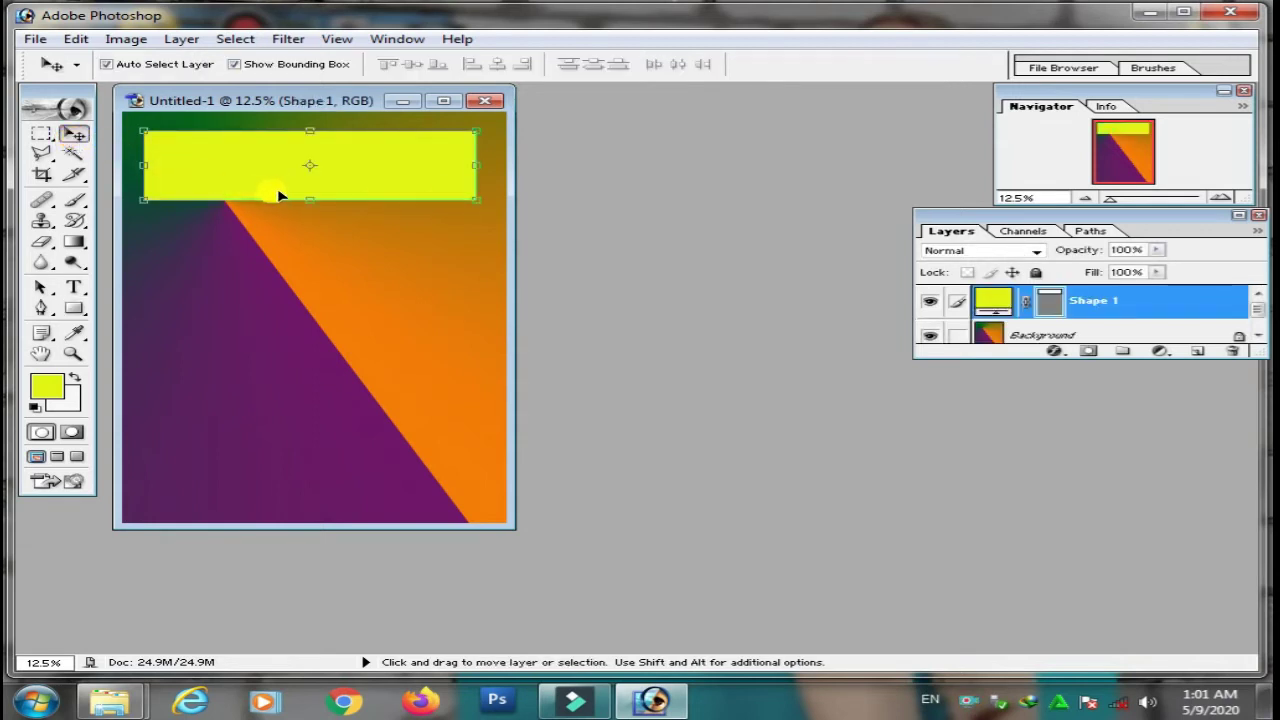
- Start a horizontal text line in the violet area below the banner, trying "My" in yellow and erasing it
click(75, 287)
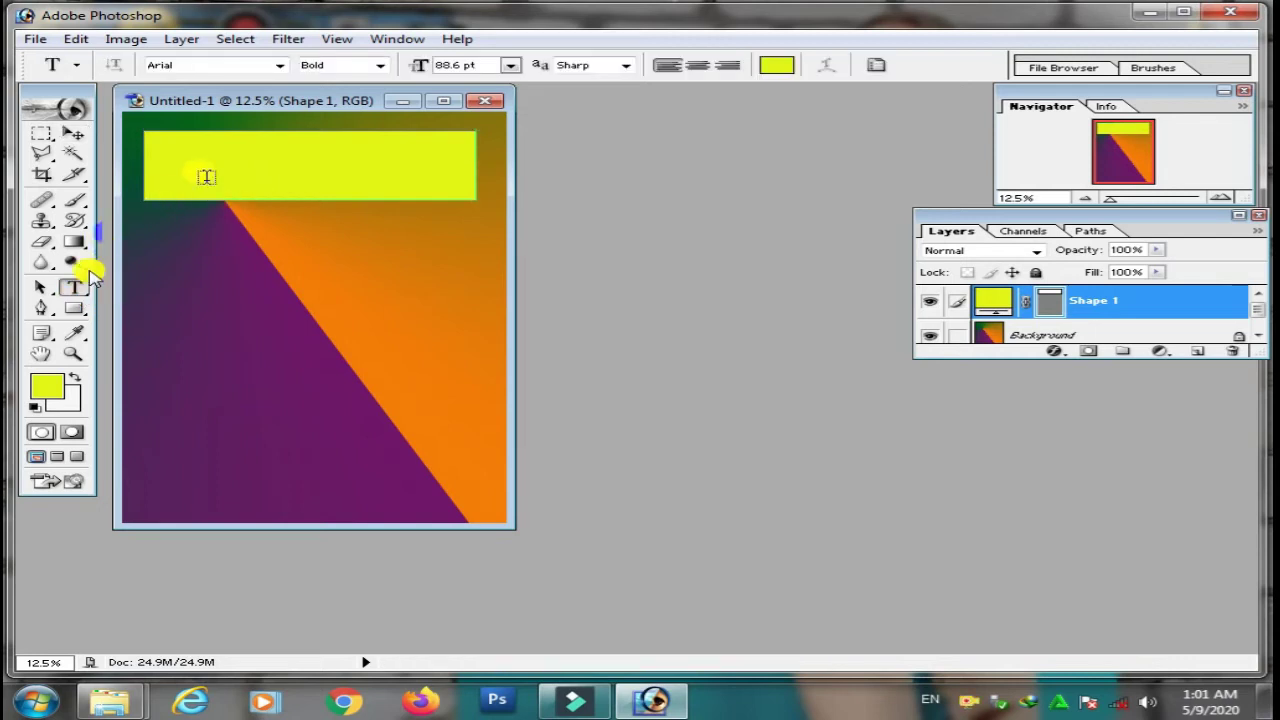
click(185, 160)
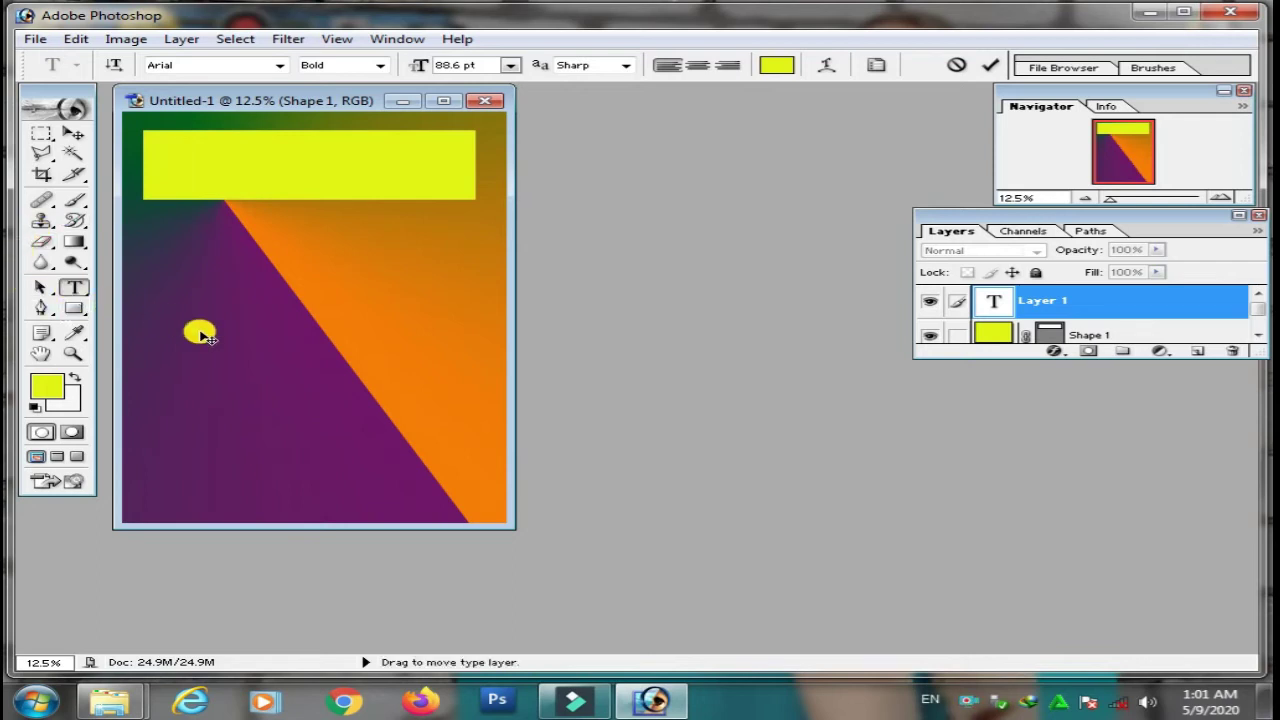
click(74, 134)
click(74, 288)
click(182, 338)
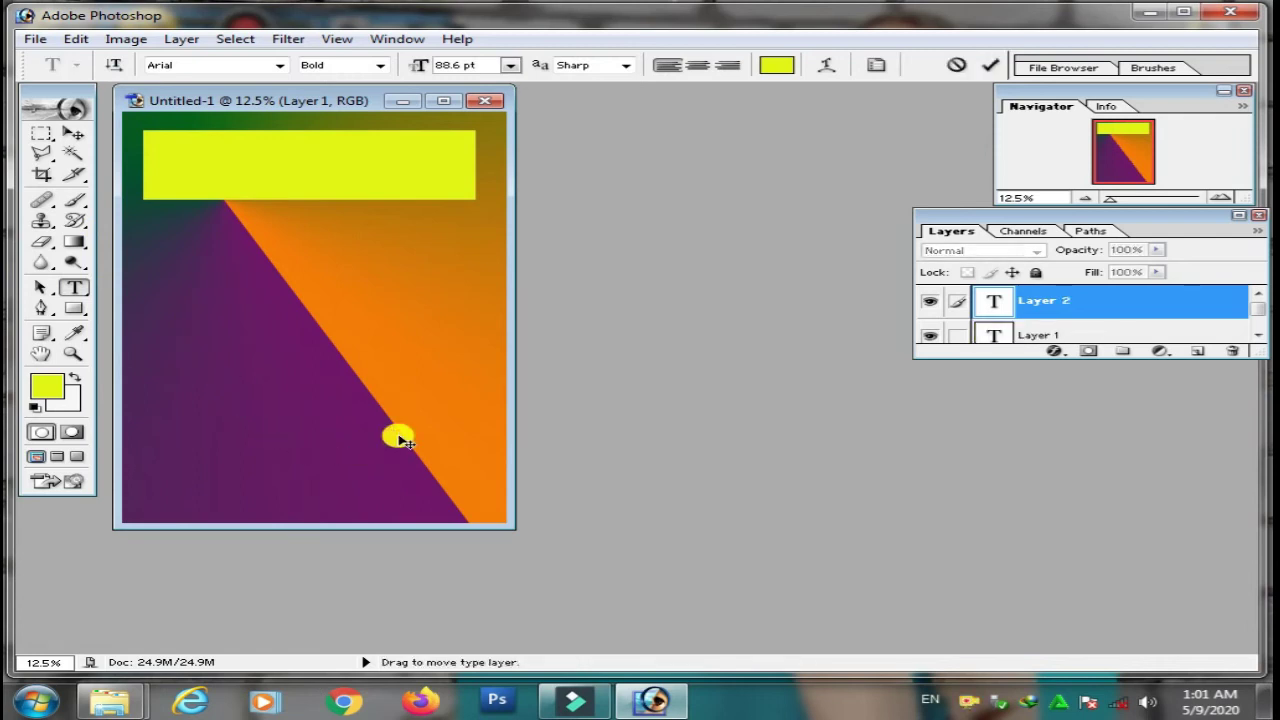
text(My)
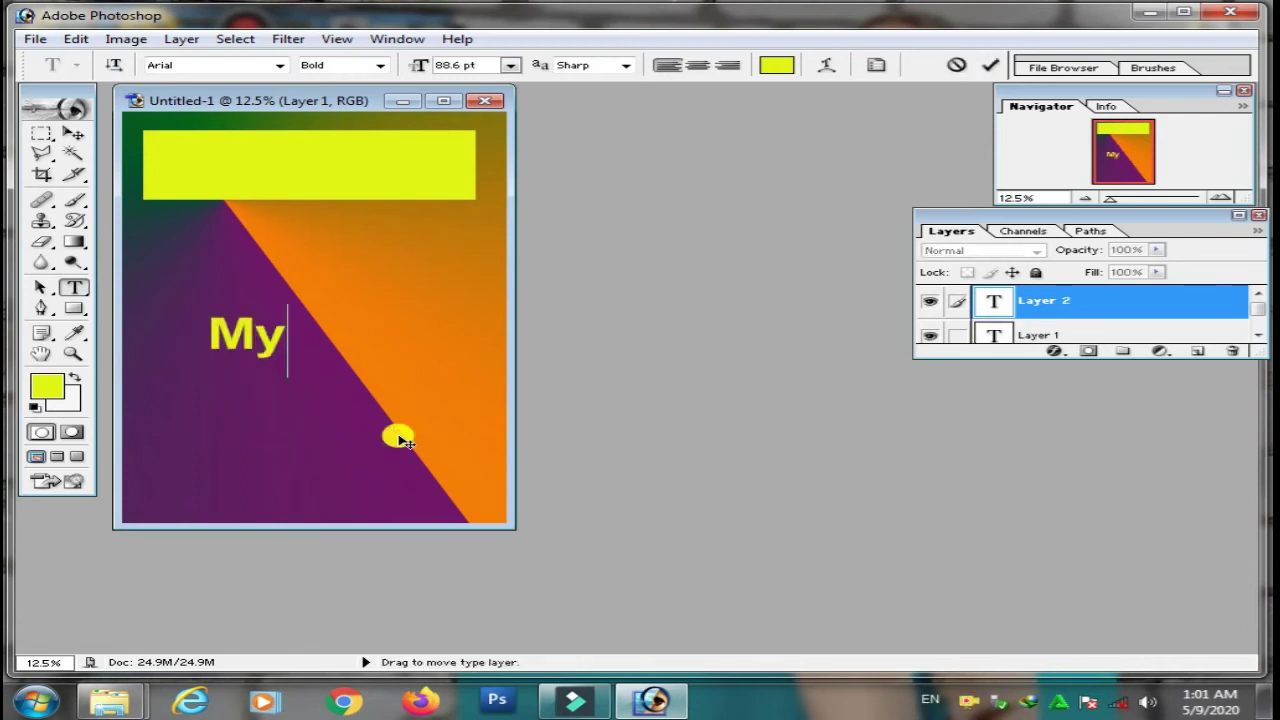
key(BackSpace)
key(BackSpace)
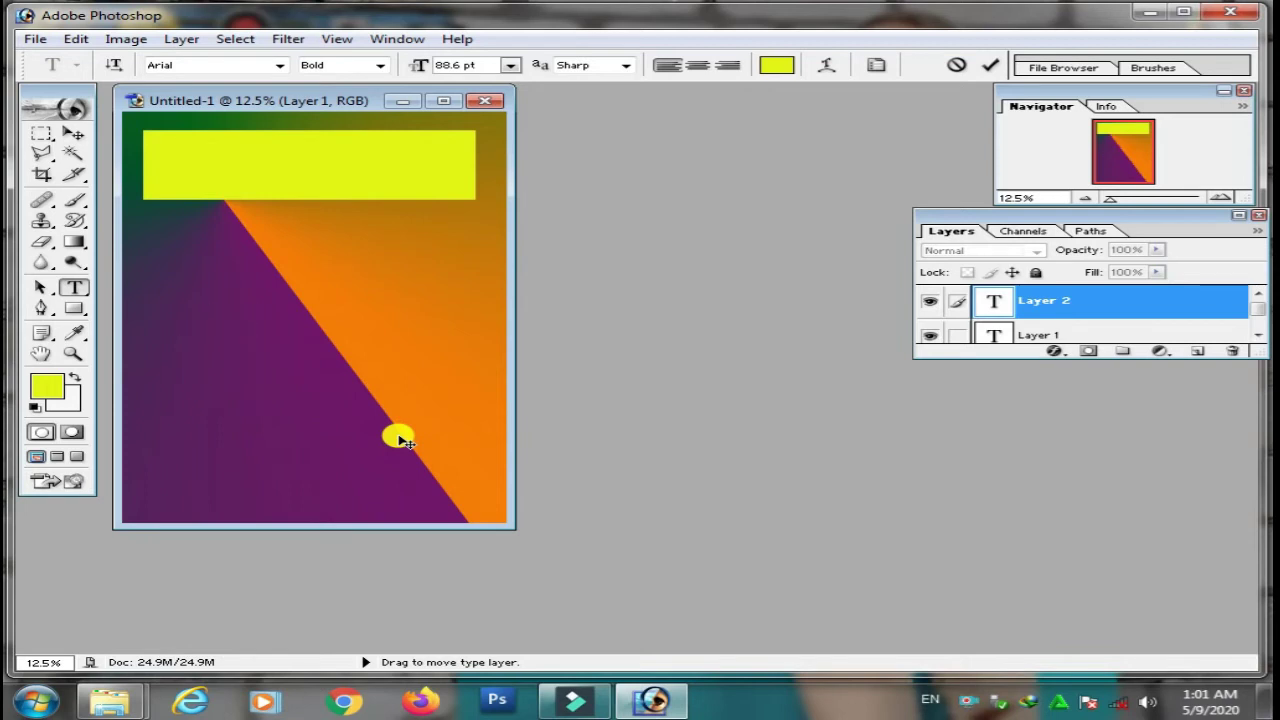
- Try blue (#0B0BF5) as the text colour
click(48, 382)
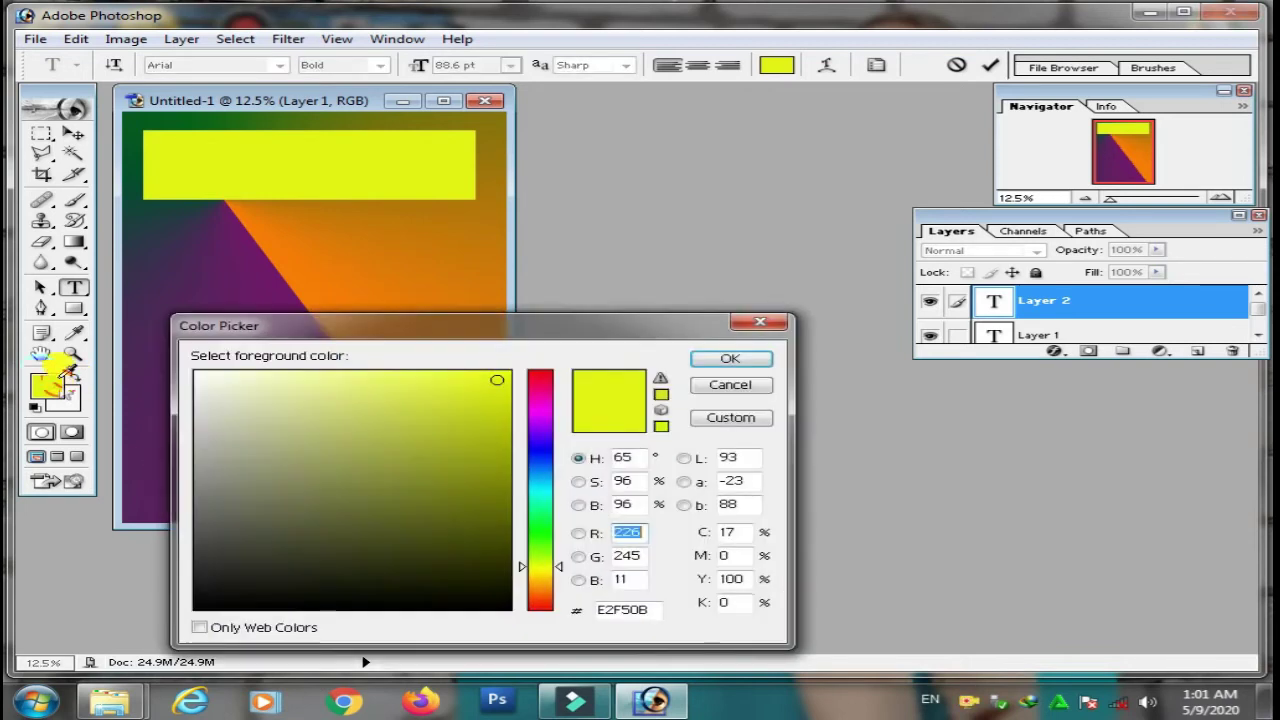
click(539, 451)
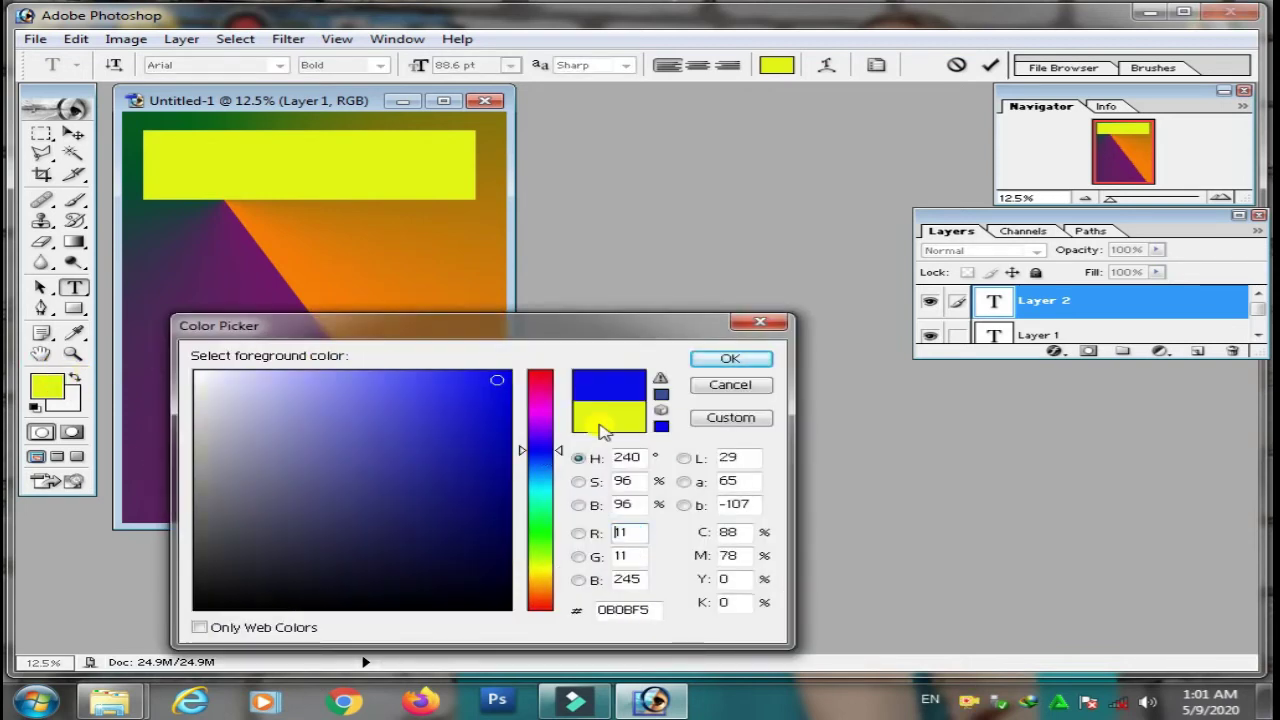
click(731, 359)
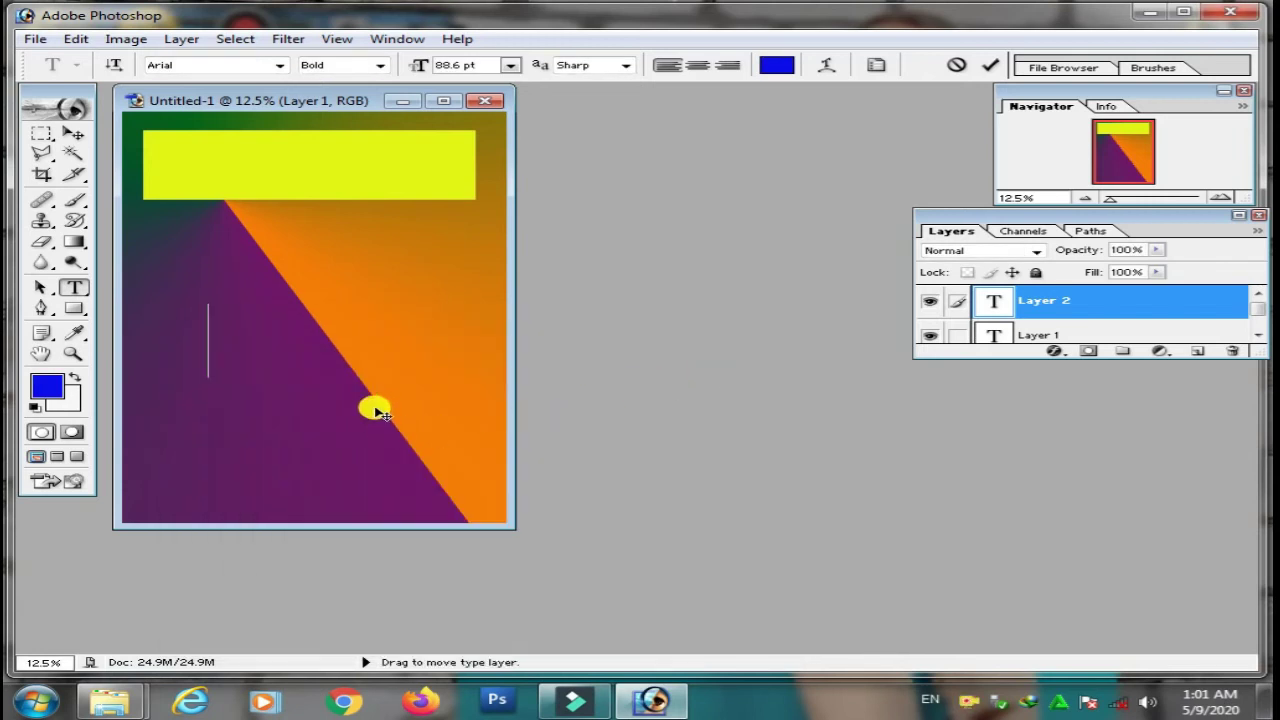
- Set the text colour to black and enter "My Word" in the open text line
click(50, 389)
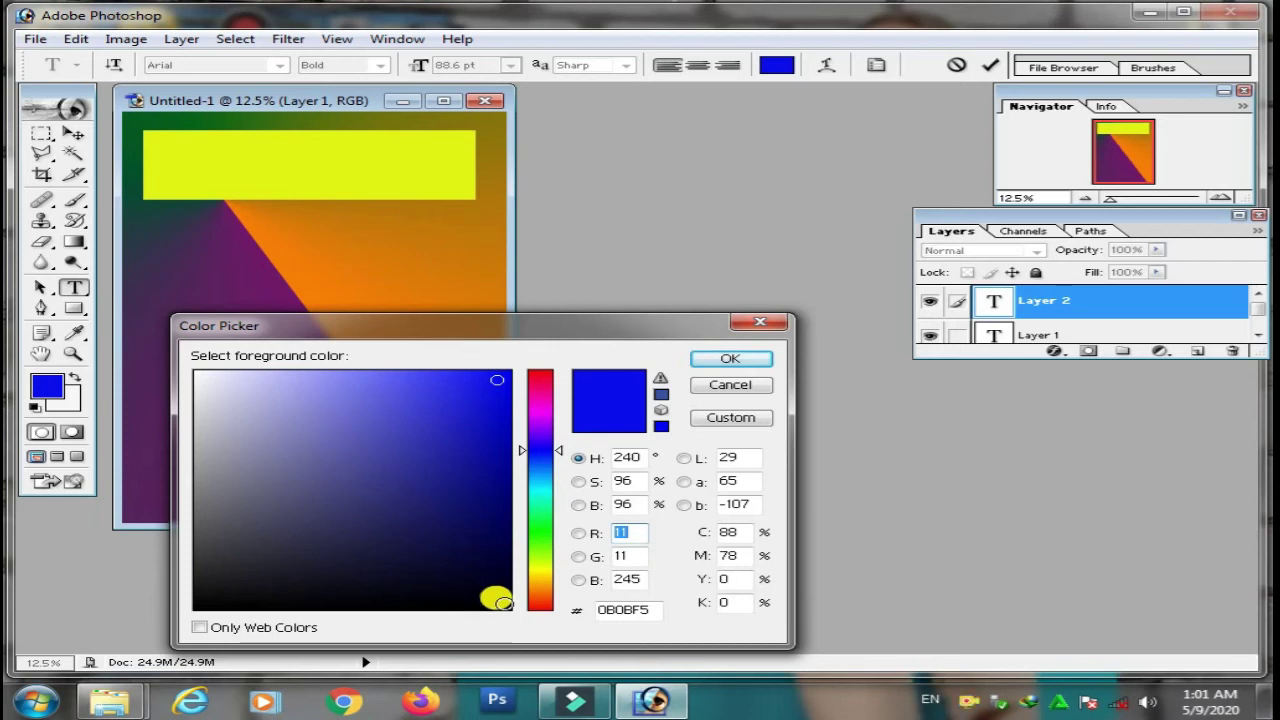
click(497, 602)
click(712, 360)
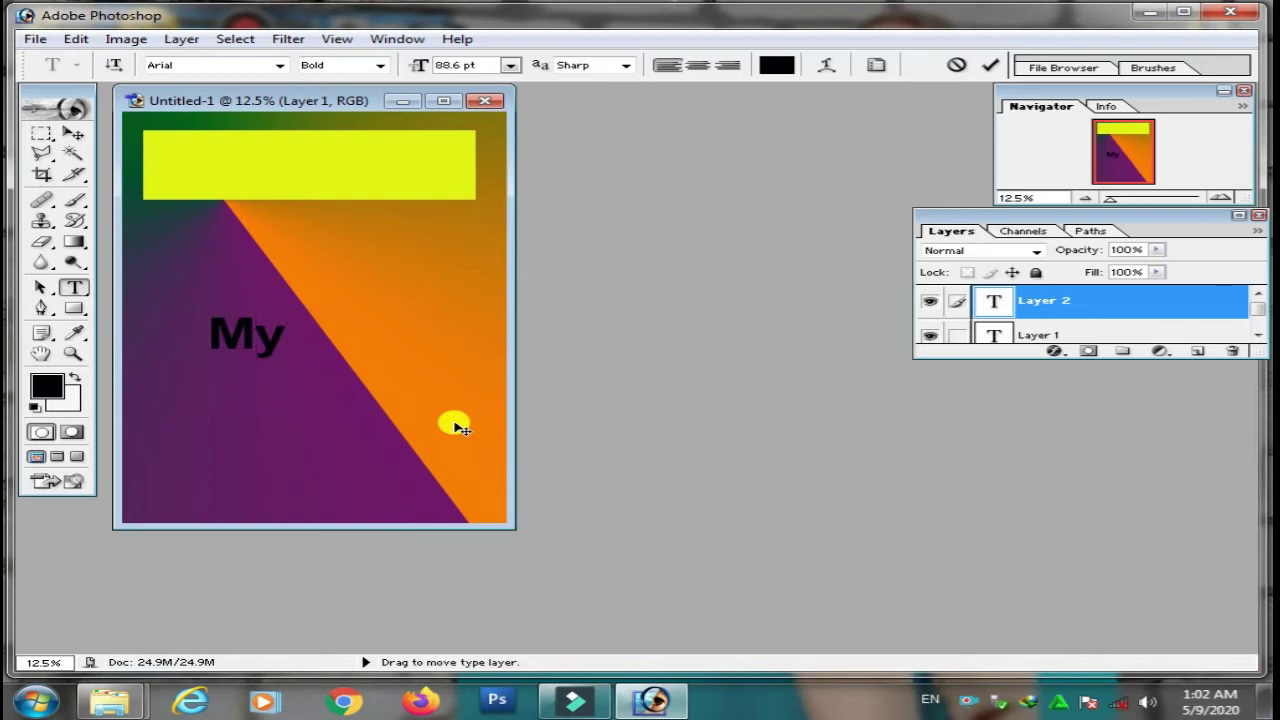
text(Word)
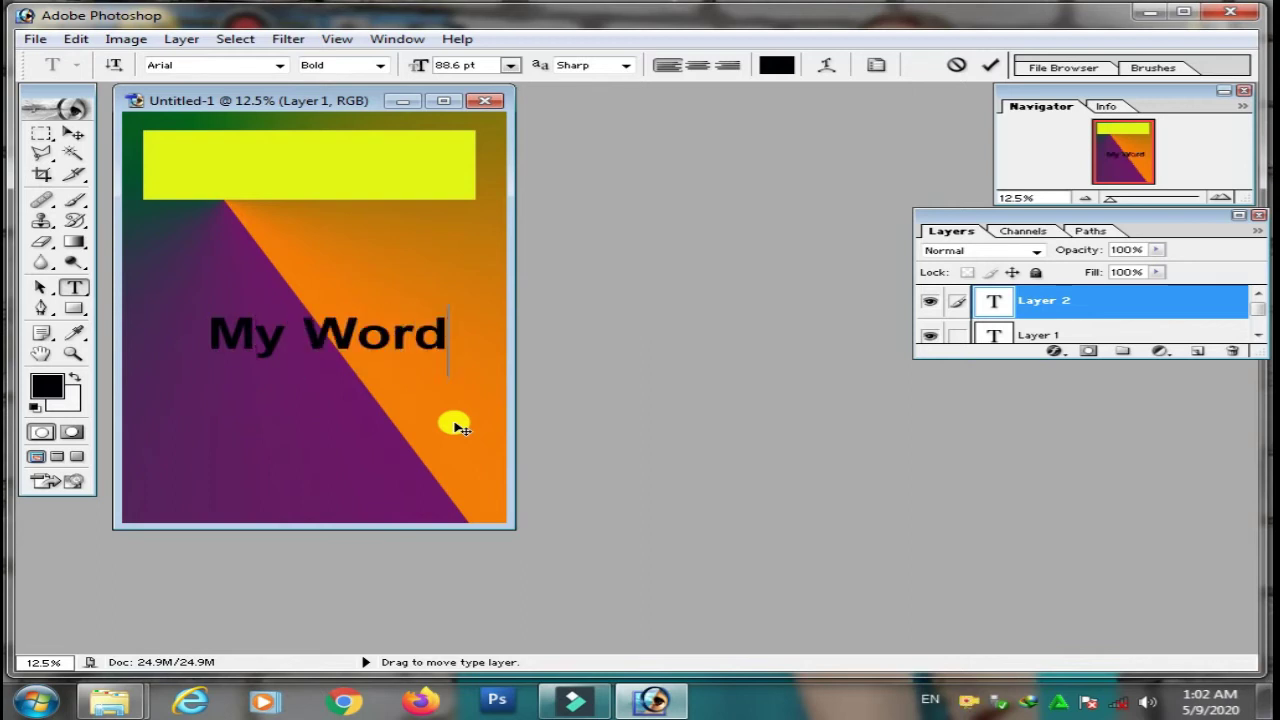
- Move the "My Word" text onto the yellow banner and enlarge it to fill most of the banner
click(70, 137)
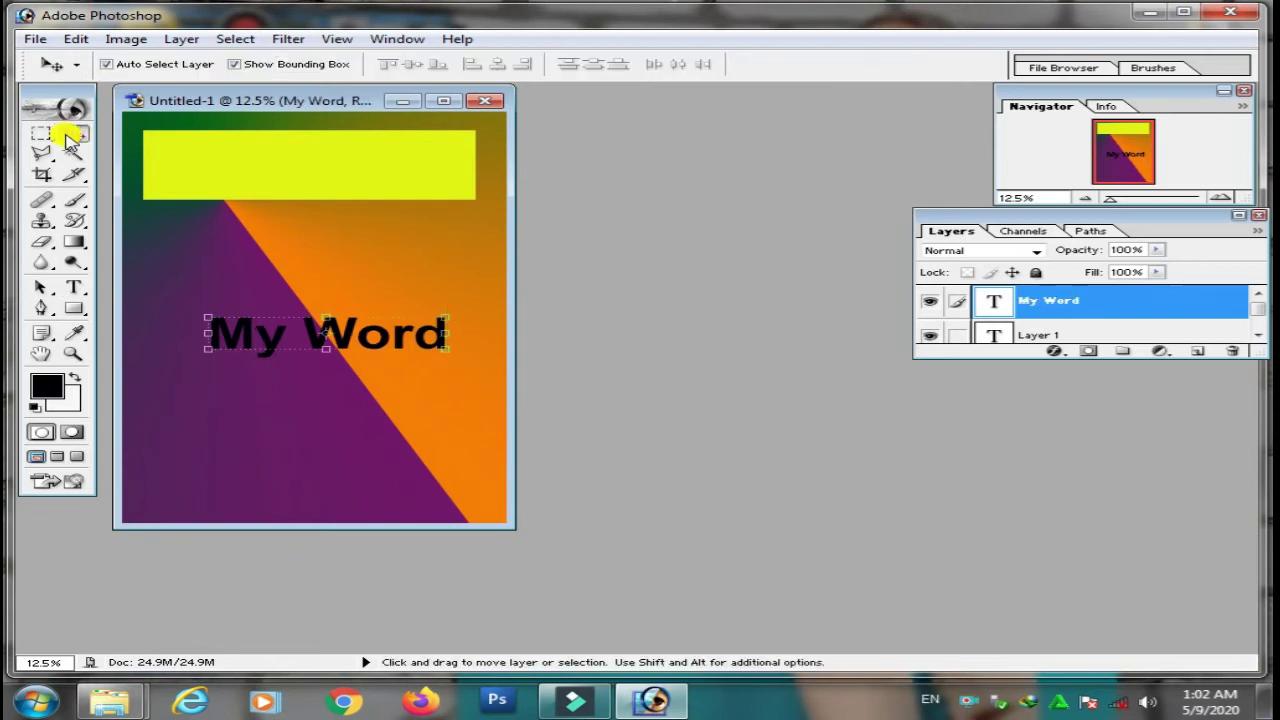
drag(325, 335, 281, 170)
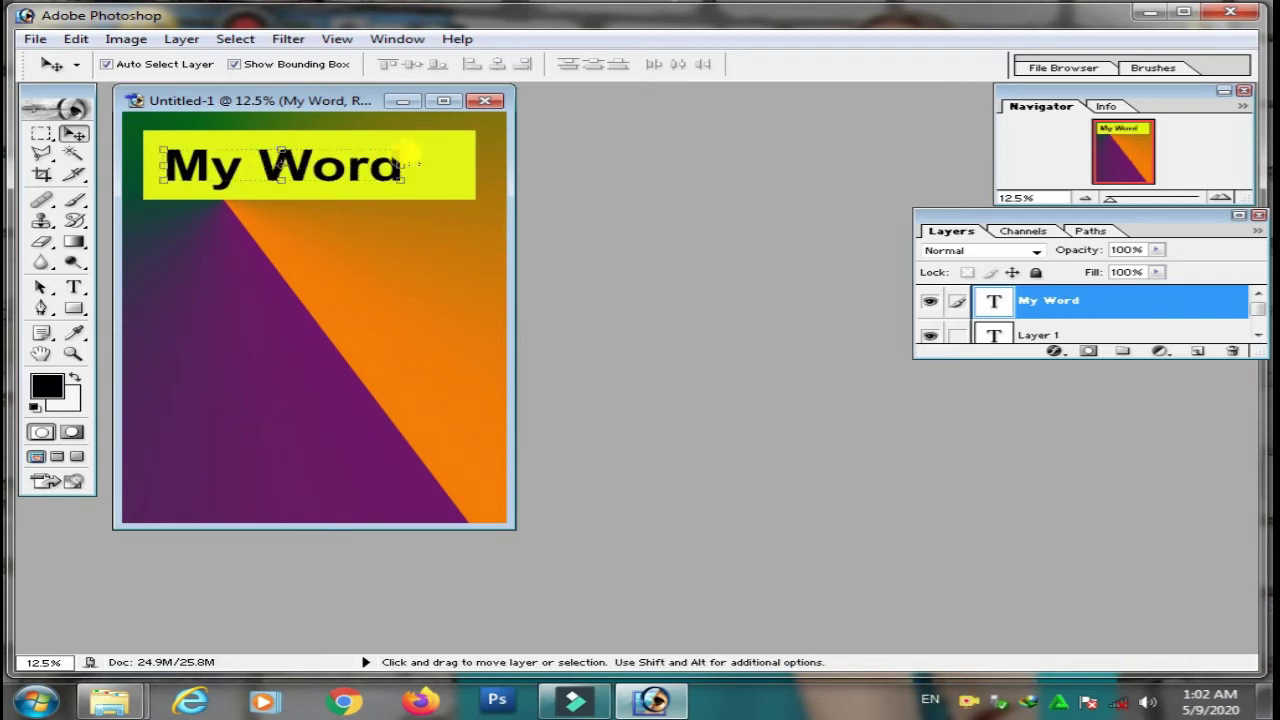
drag(406, 150, 452, 135)
click(73, 133)
click(575, 278)
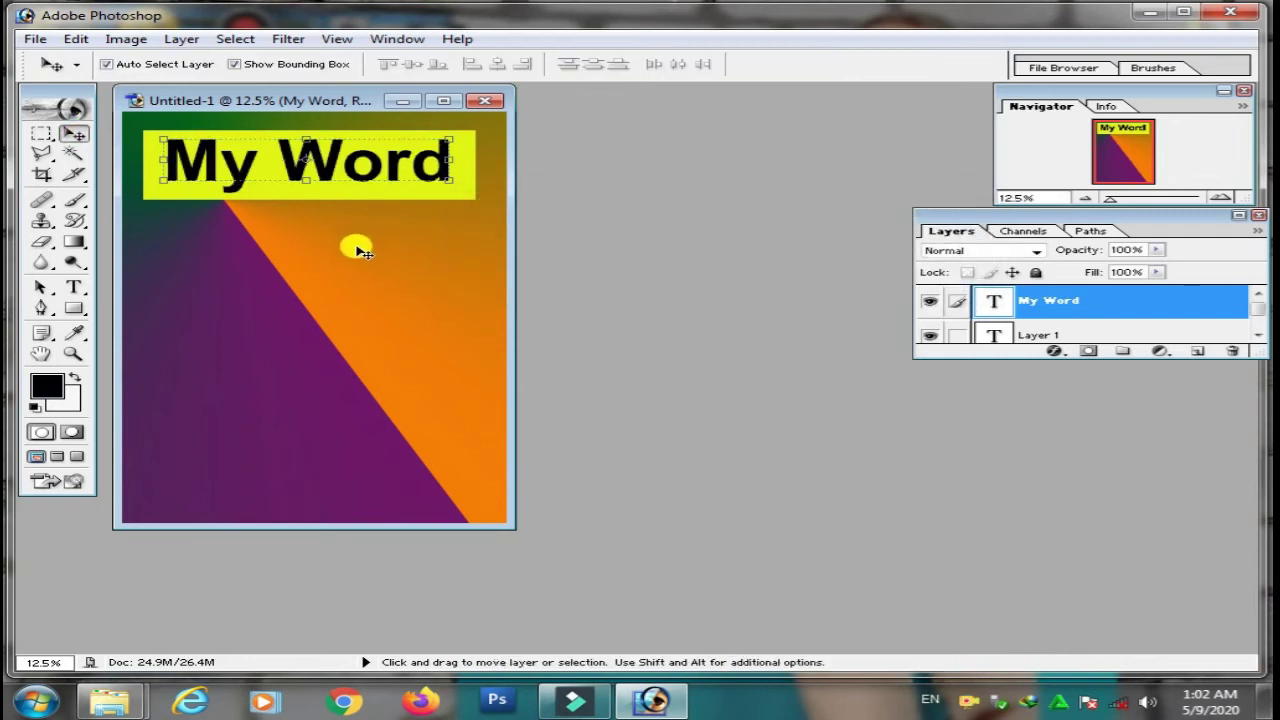
click(345, 255)
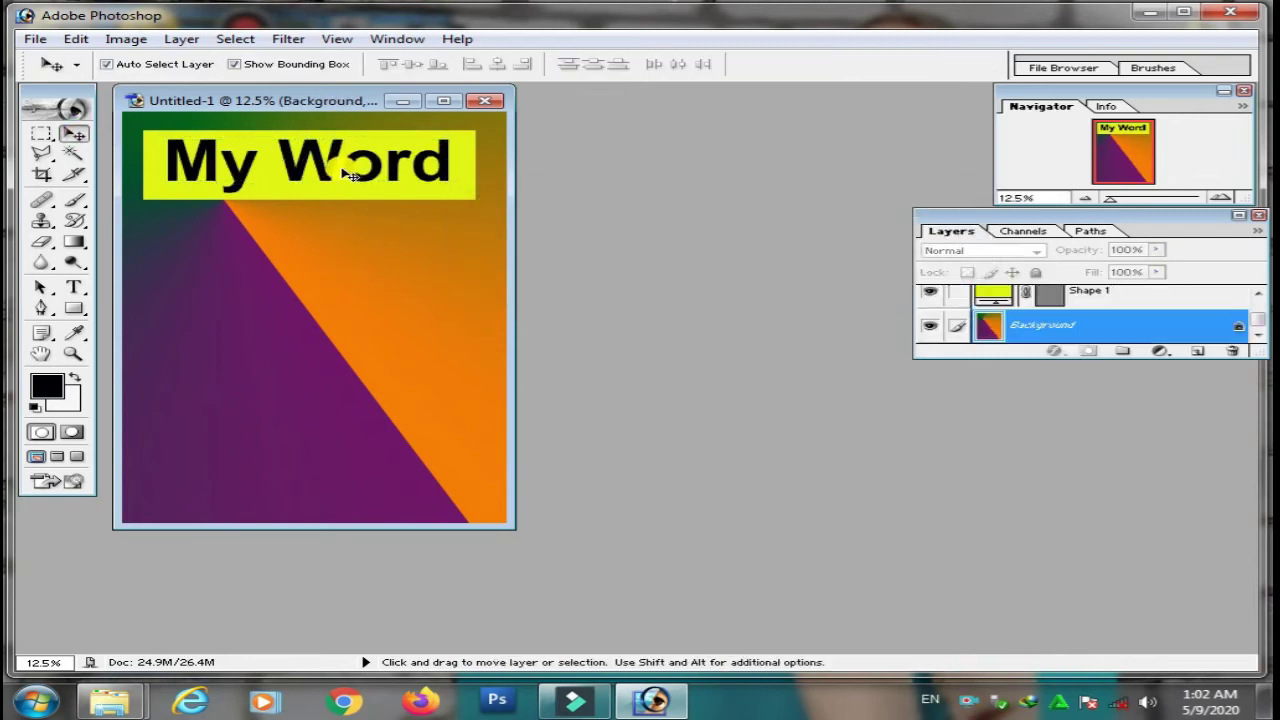
click(327, 172)
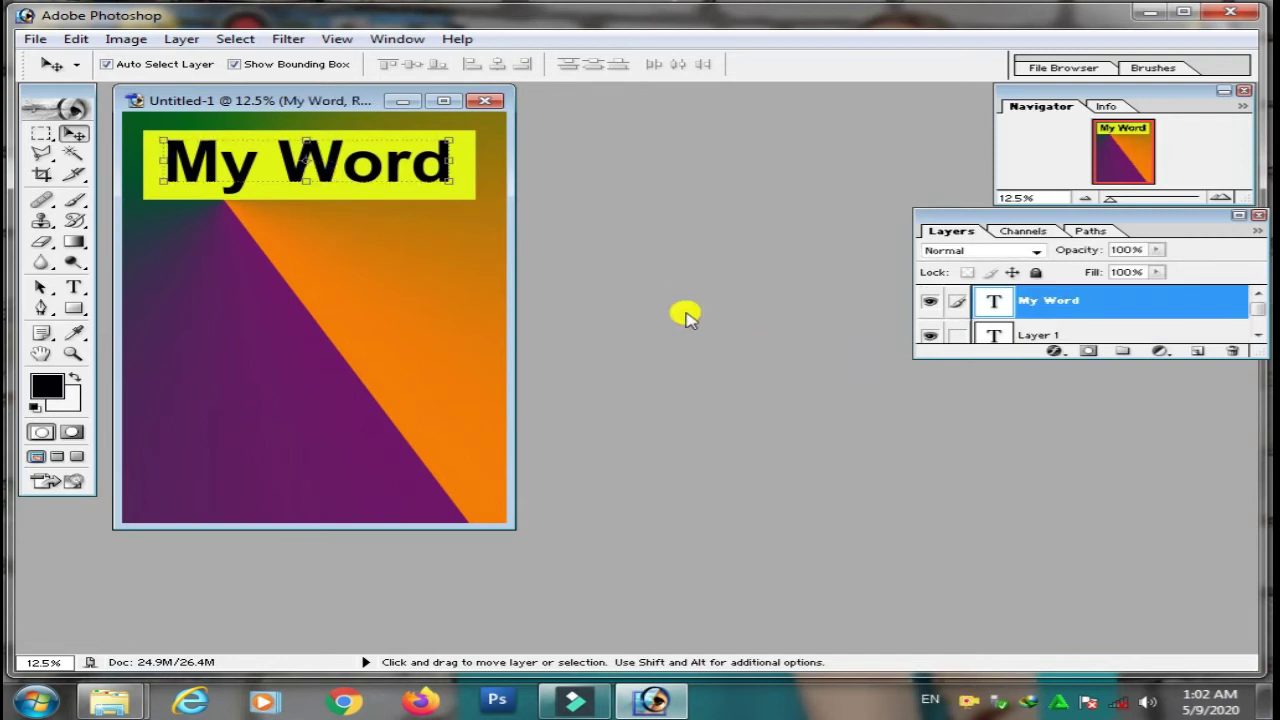
click(357, 281)
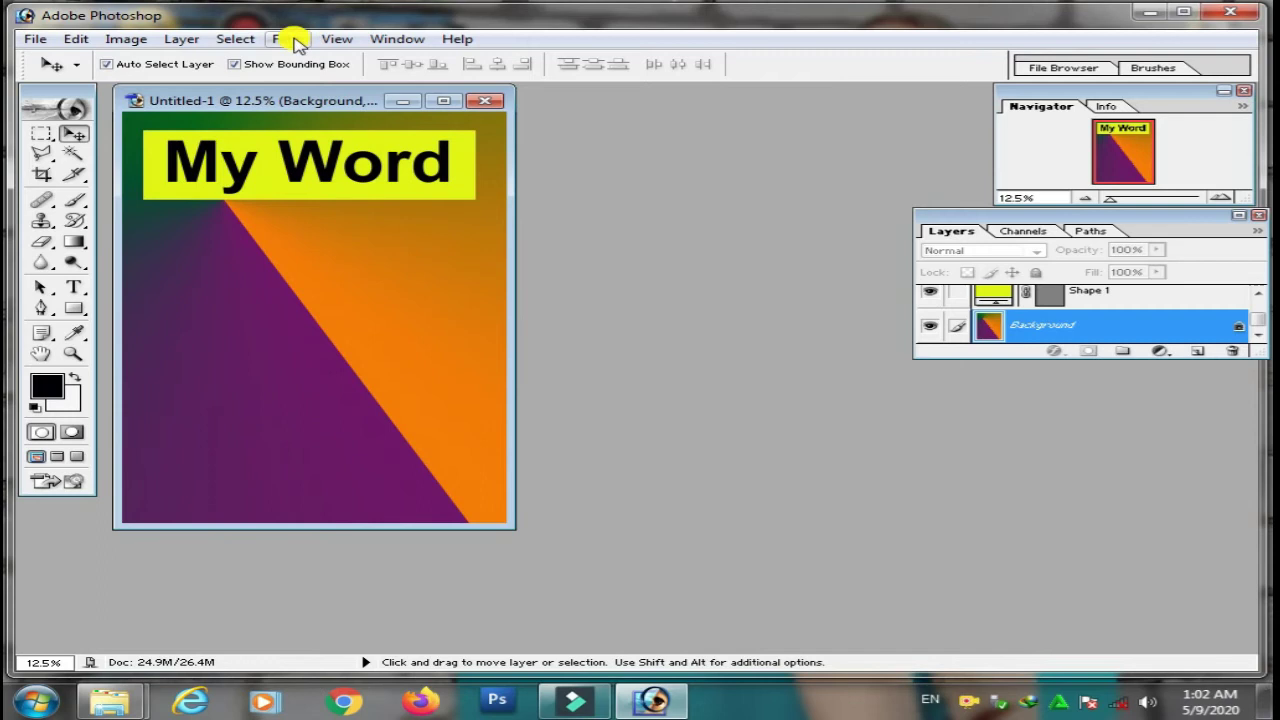
- Show the preset layer styles and select the "My Word" text layer
click(396, 39)
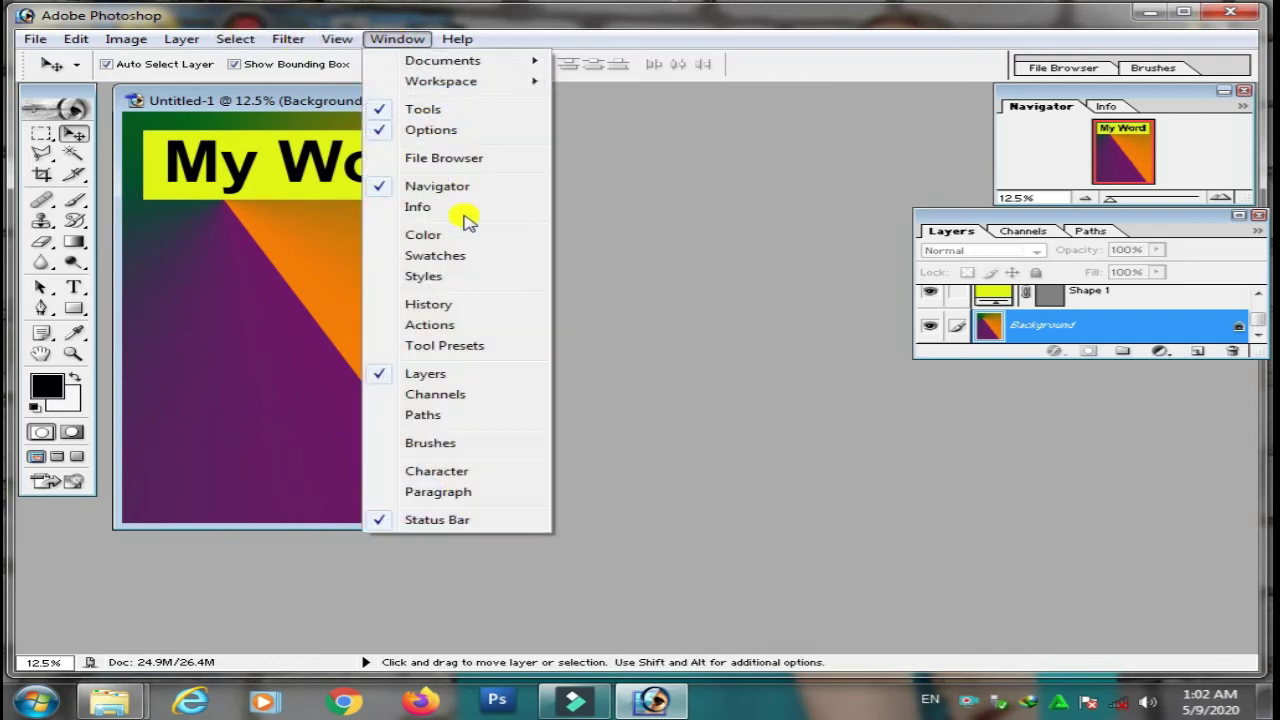
click(449, 275)
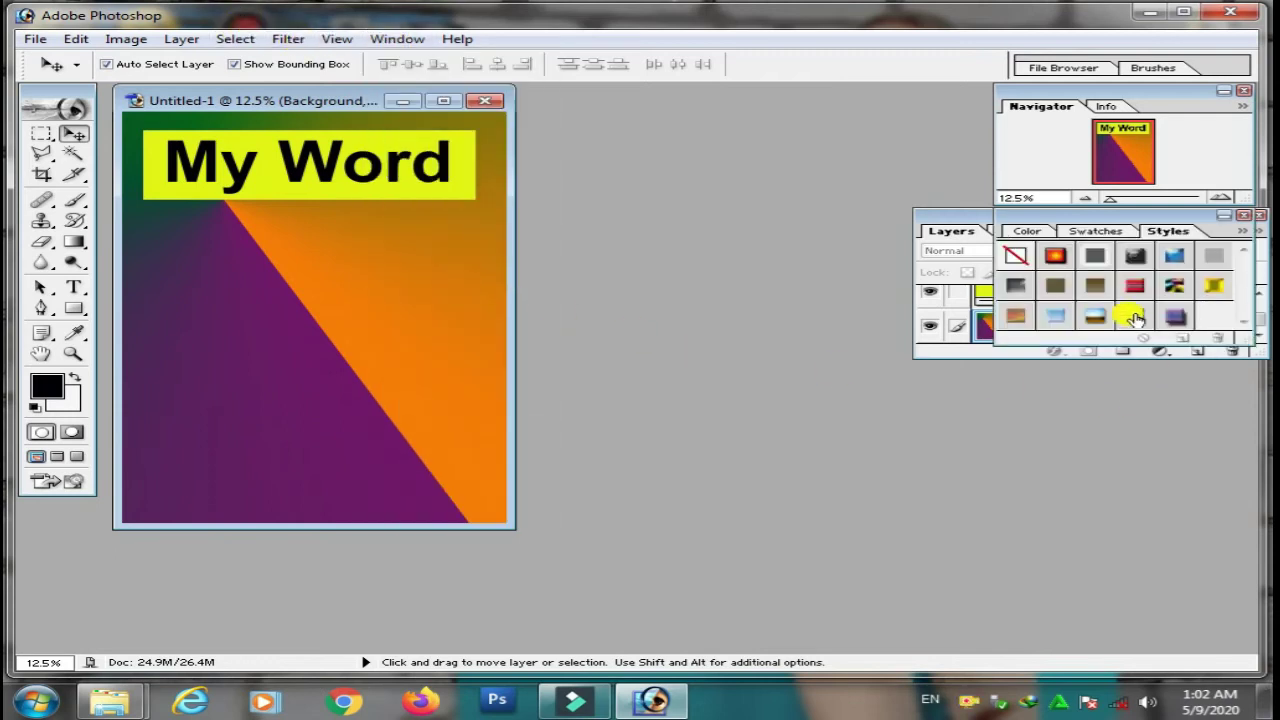
click(325, 170)
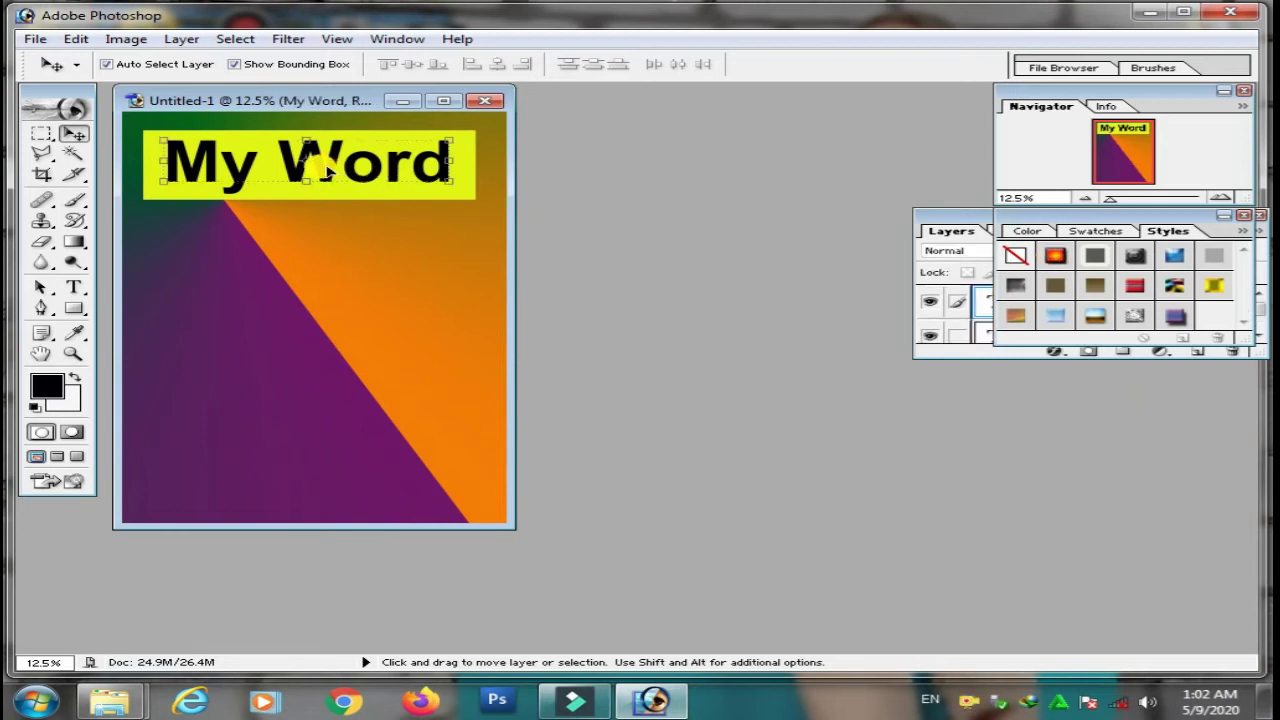
- Try the first eight preset layer styles one after another on the "My Word" text
click(1050, 256)
click(1097, 256)
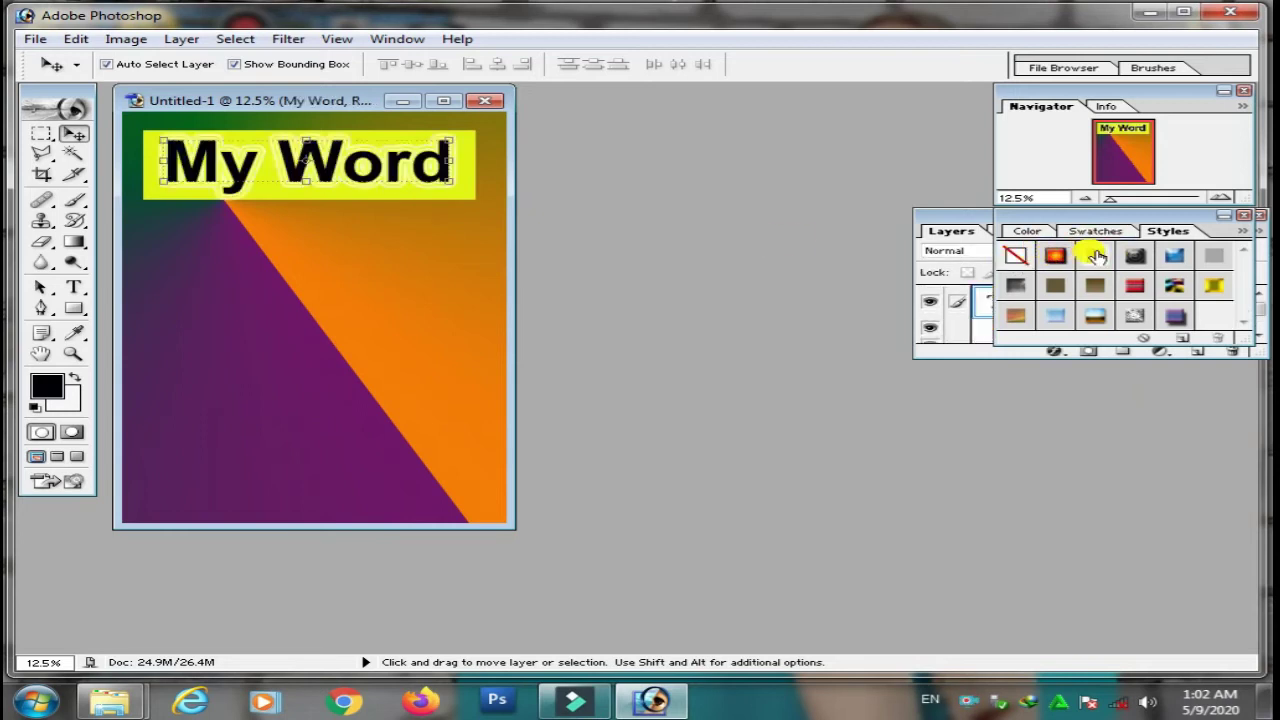
click(1127, 256)
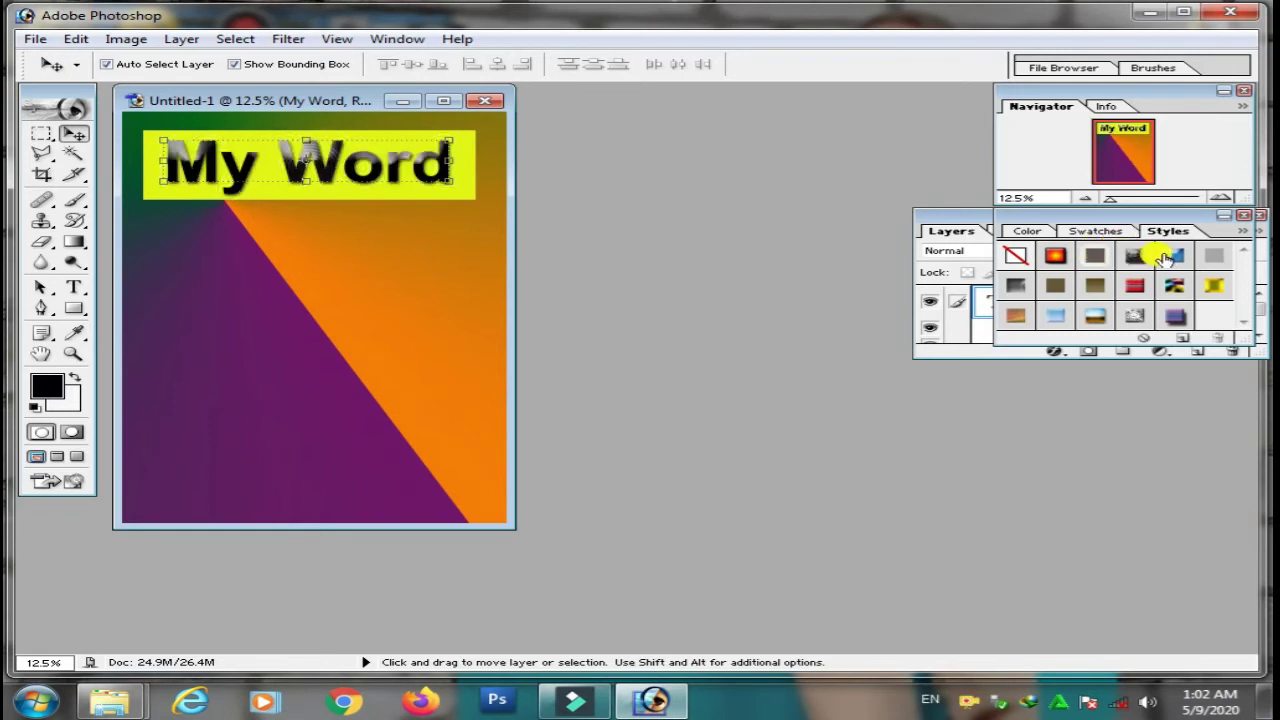
click(1165, 258)
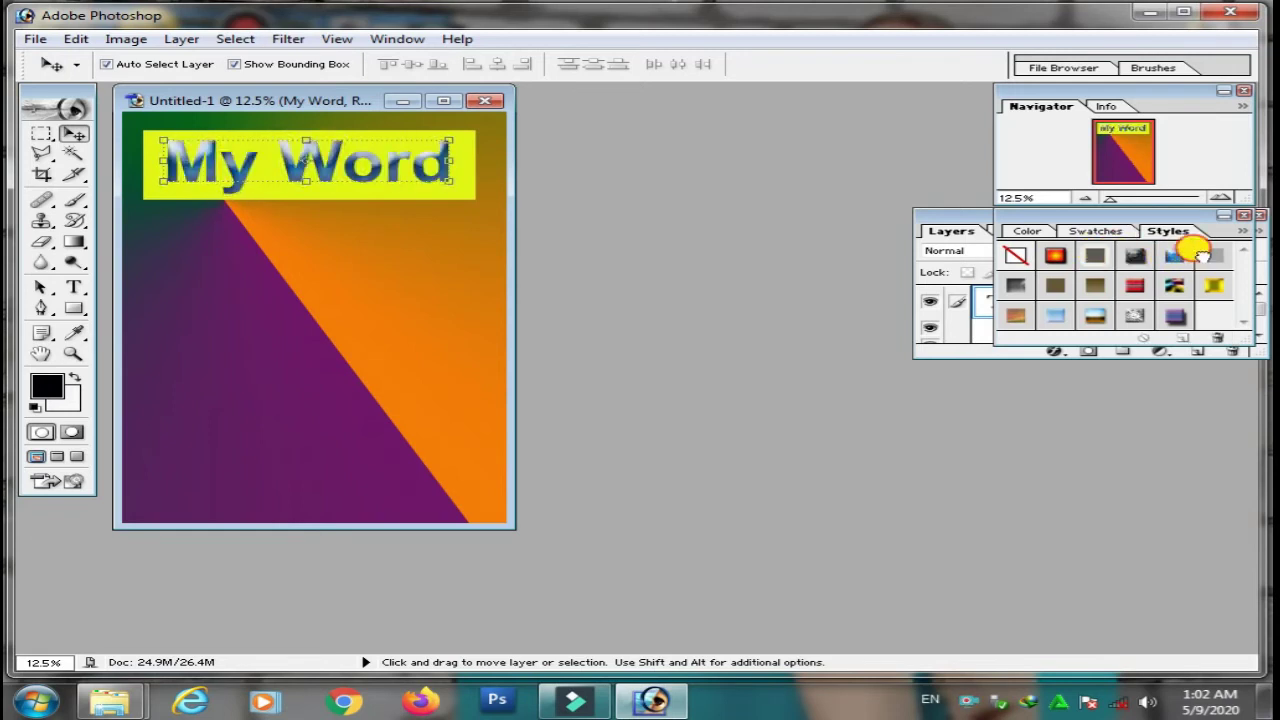
click(1202, 256)
click(1027, 289)
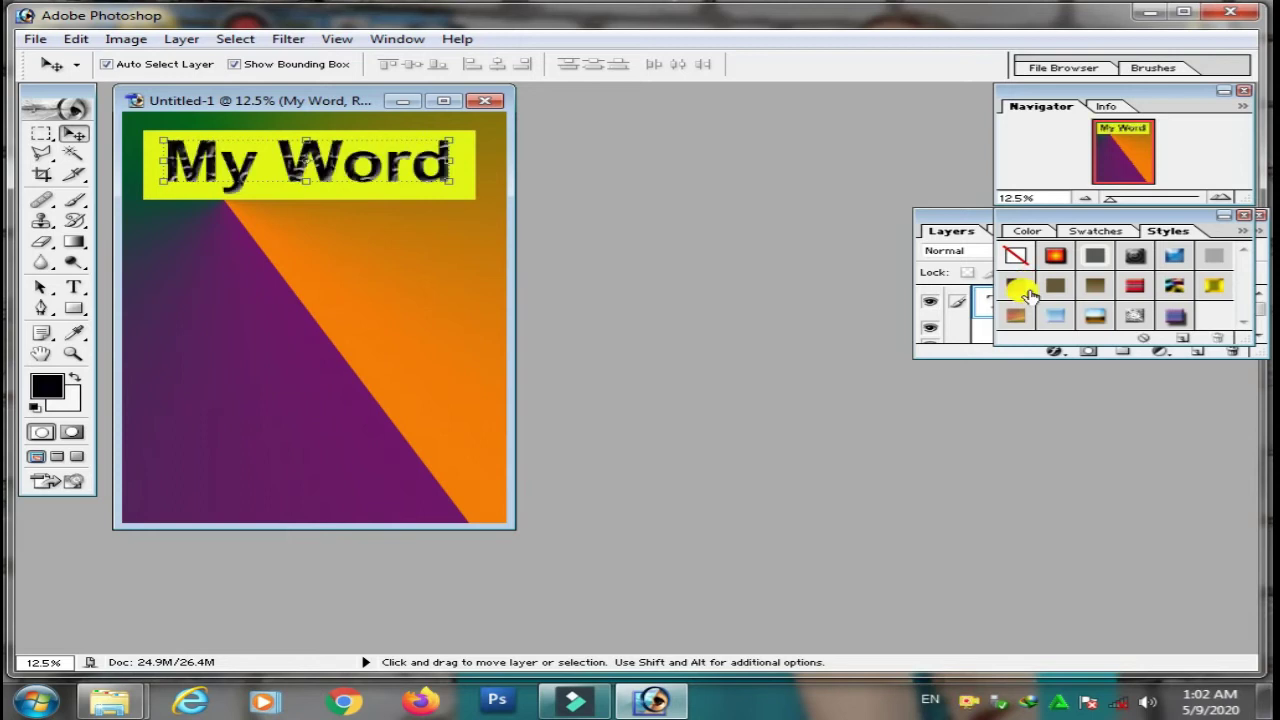
click(1056, 292)
click(1087, 290)
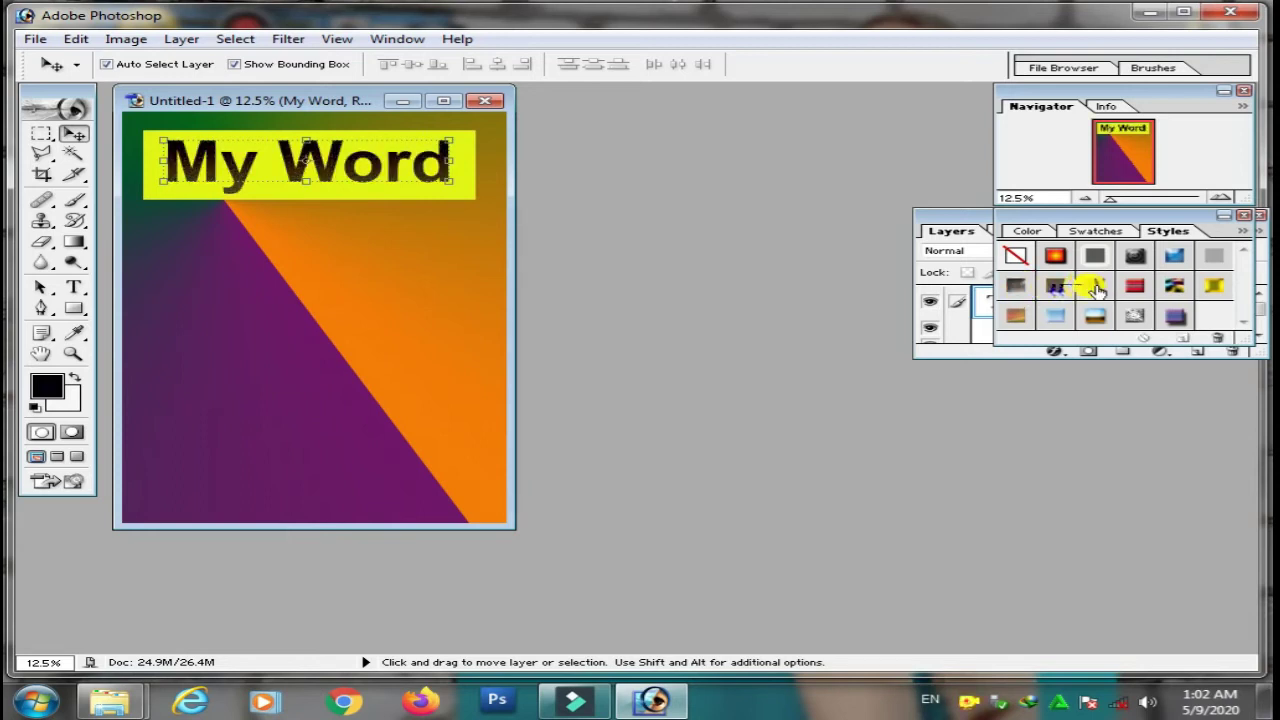
- Apply the red preset layer style to the "My Word" text, giving it red and blue stripes, and deselect the text
click(1136, 284)
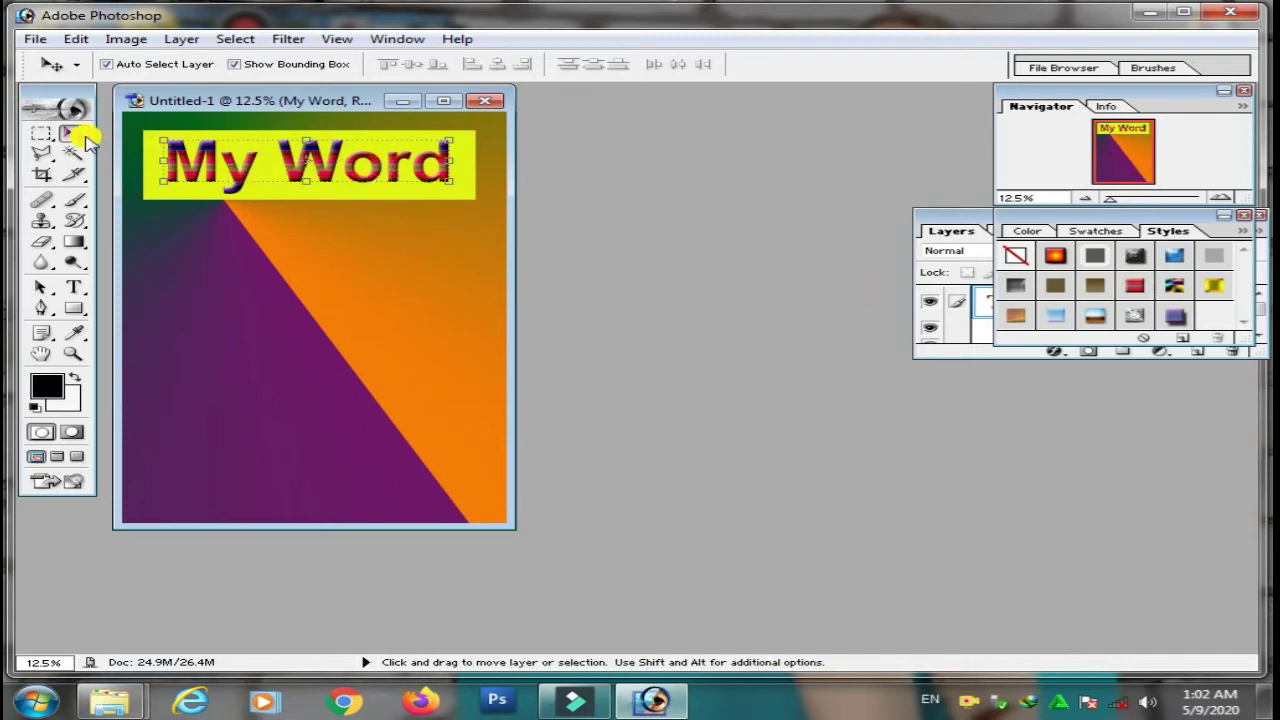
click(197, 233)
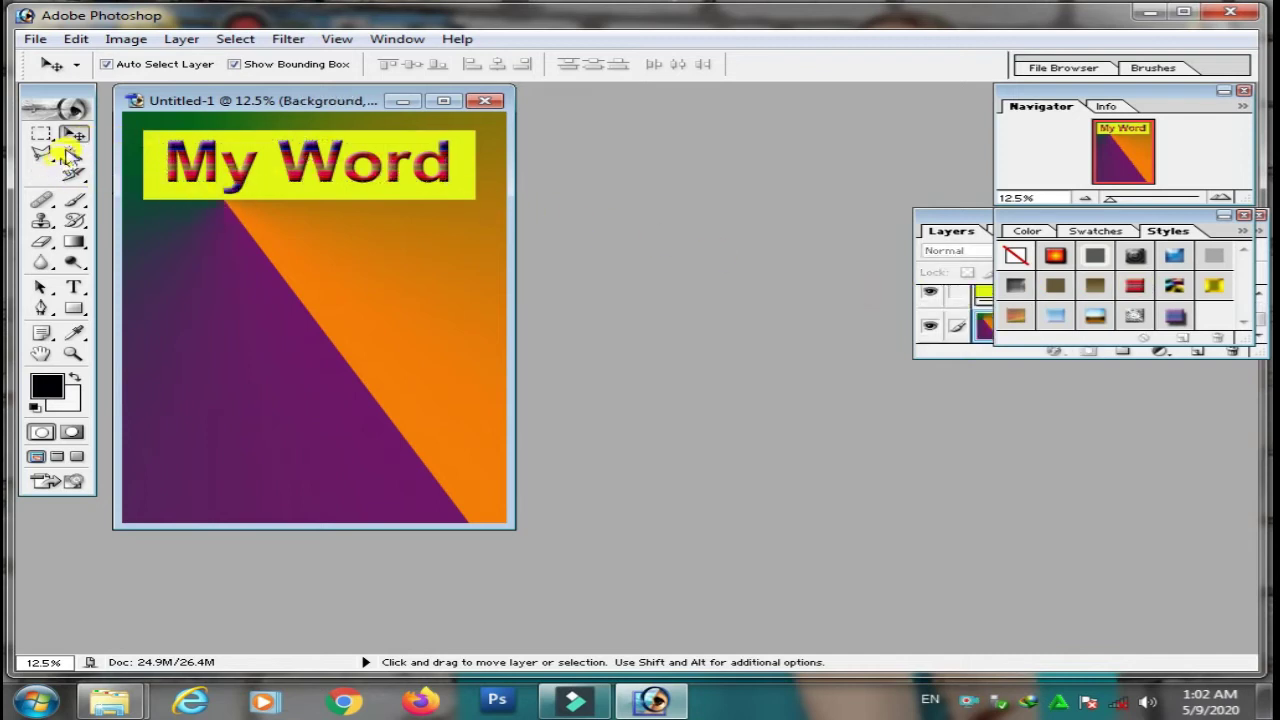
- Shrink the yellow banner rectangle to 88.8% width and 78.4% height so it fits closely around the "My Word" text
click(275, 197)
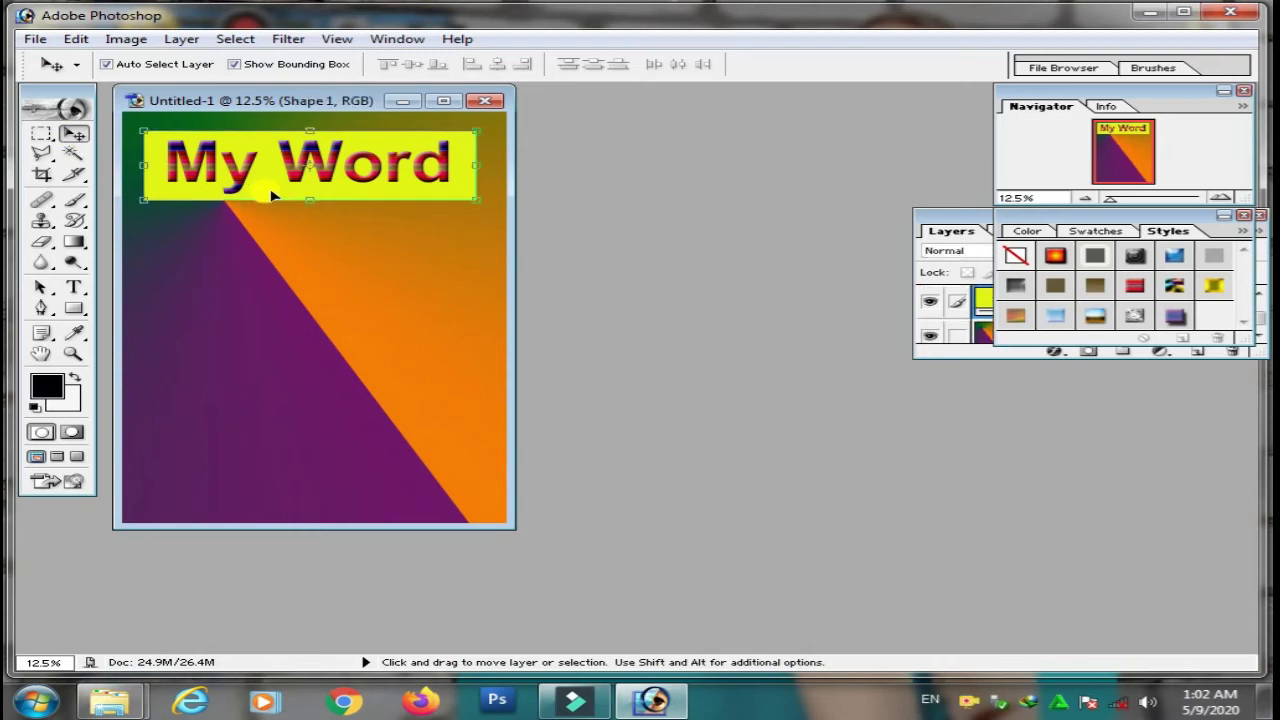
drag(310, 127, 307, 133)
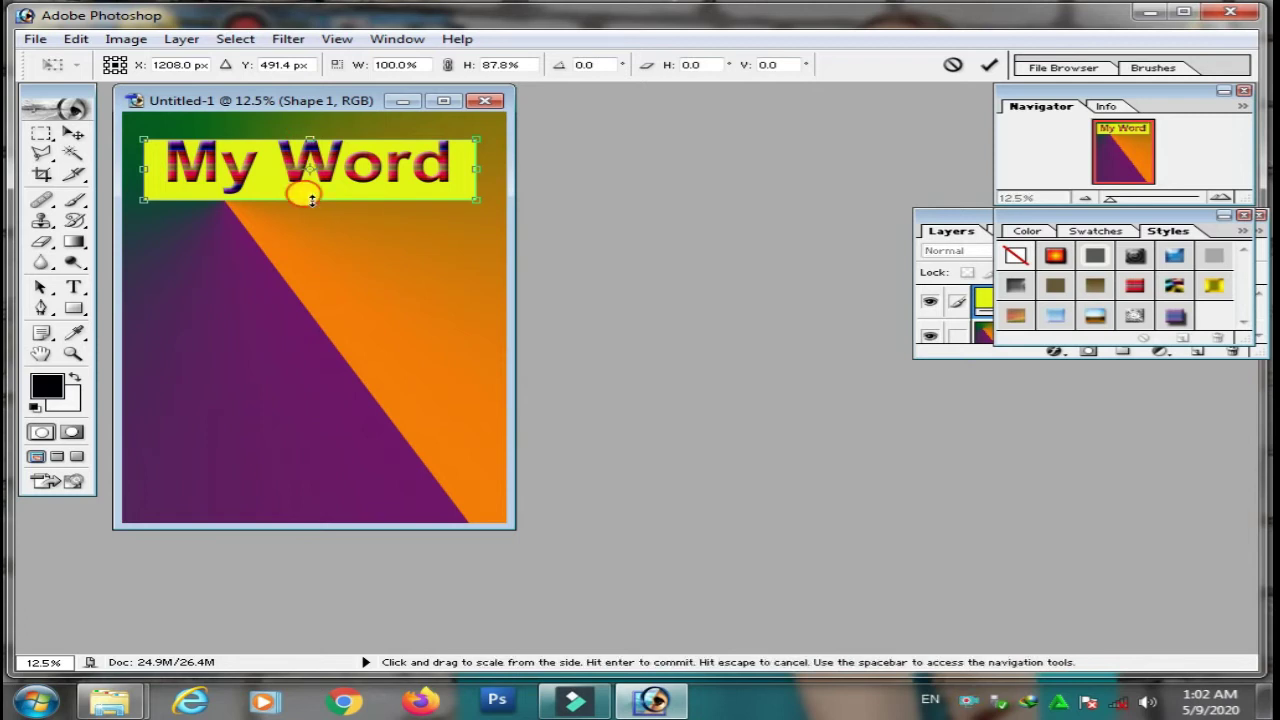
drag(312, 200, 310, 193)
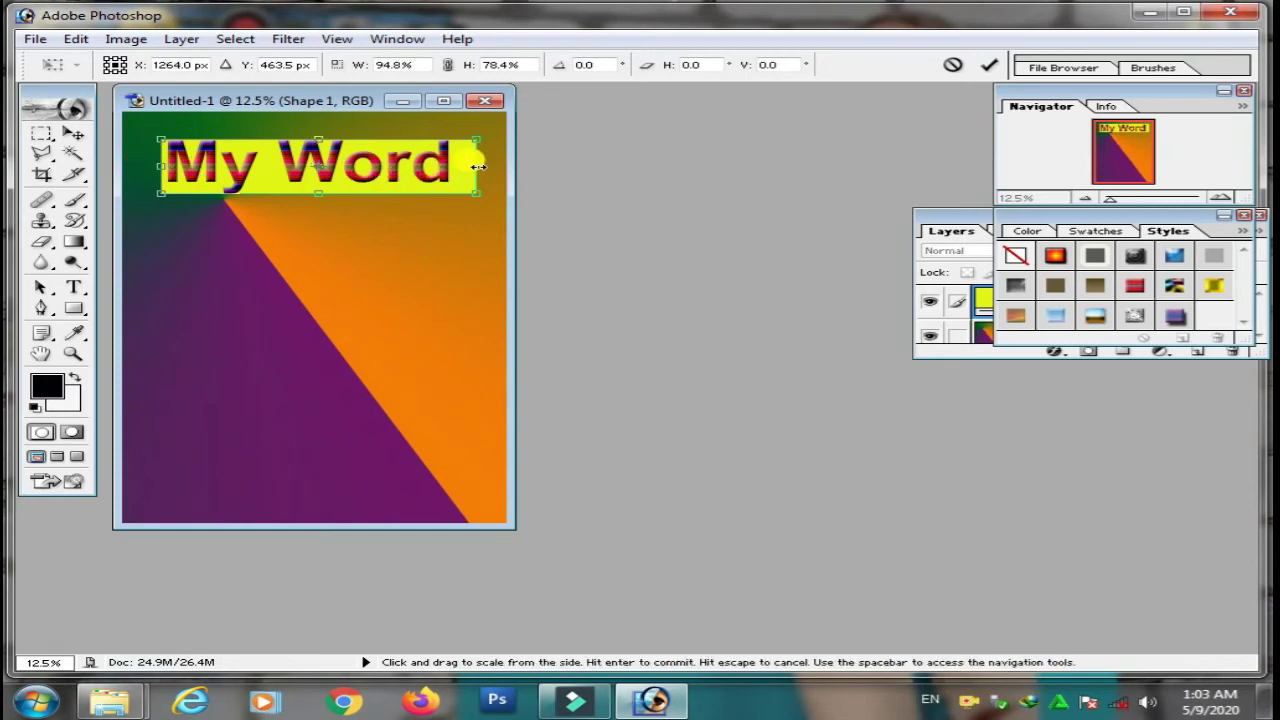
drag(476, 167, 455, 170)
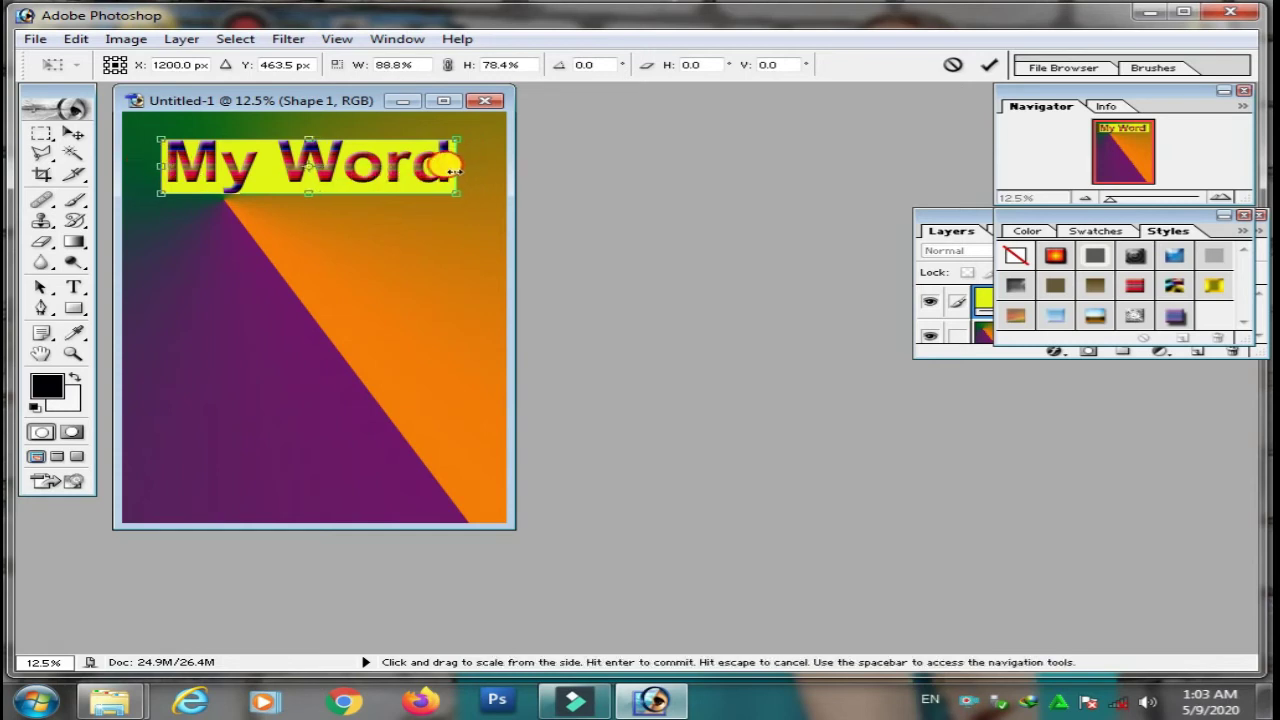
click(73, 133)
click(600, 278)
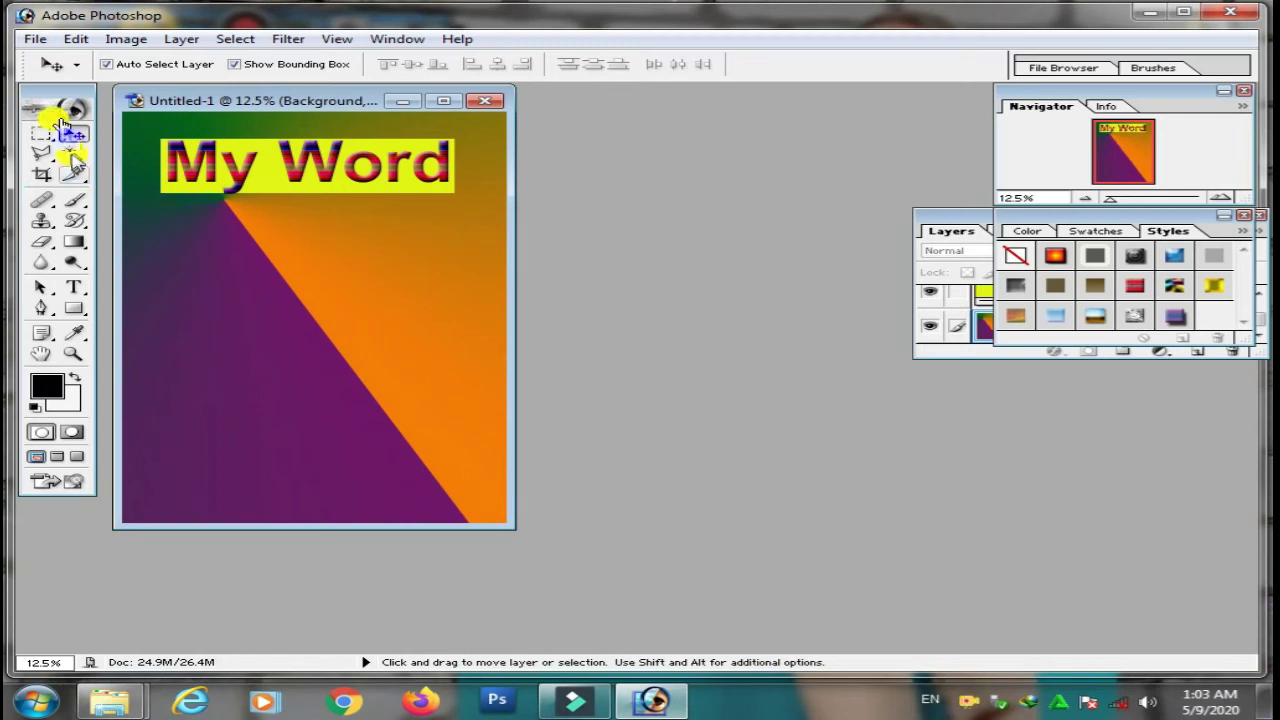
- Add the text "2020" in bright blue Arial Bold at 88.6 pt below the yellow banner
click(52, 384)
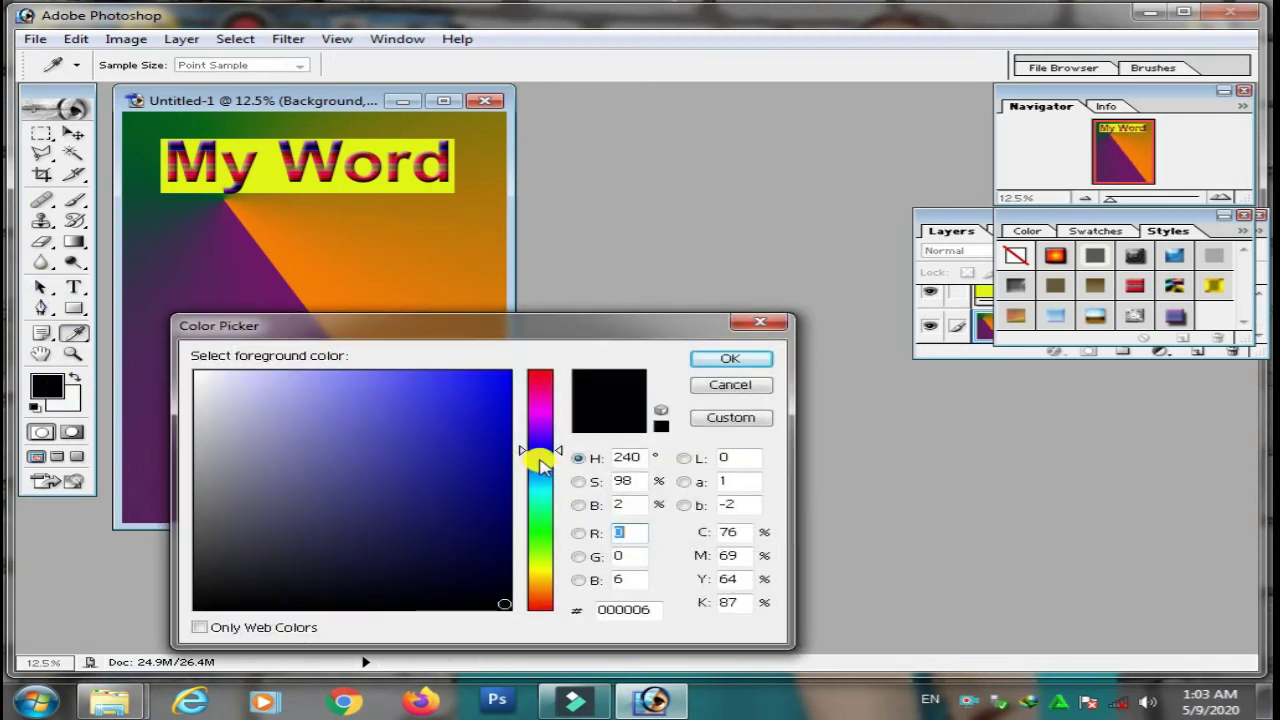
click(750, 360)
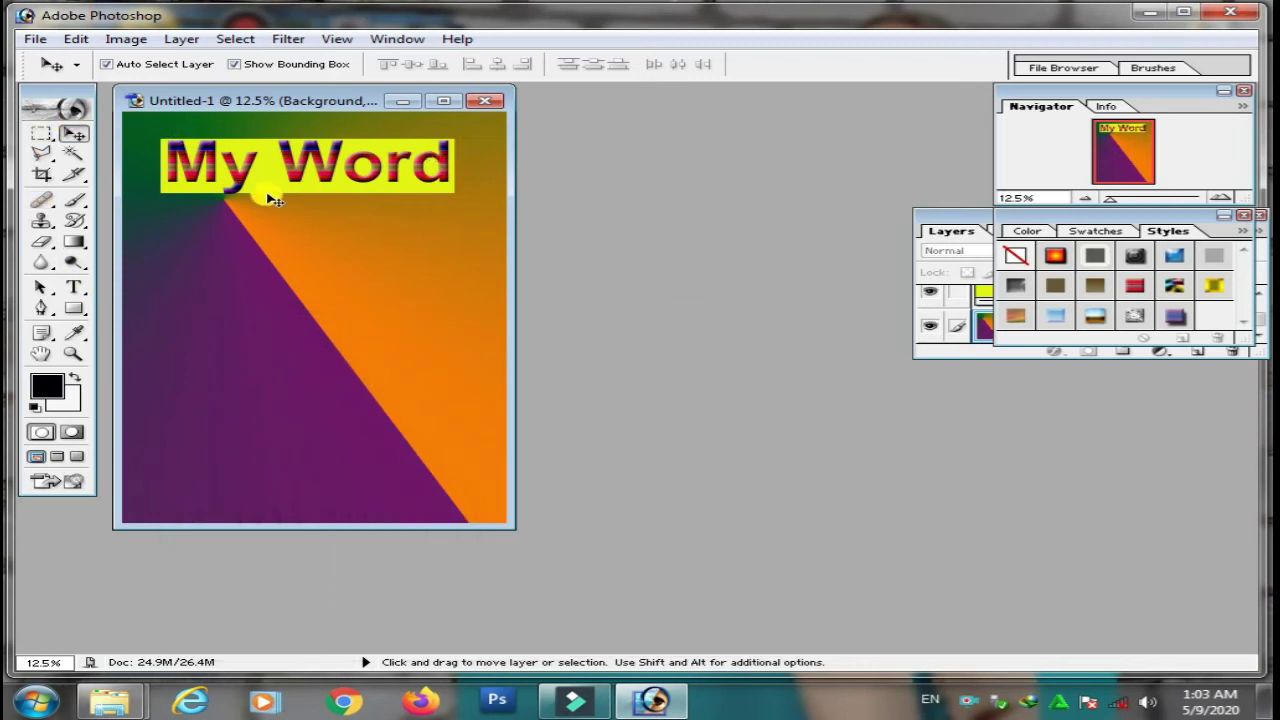
click(78, 287)
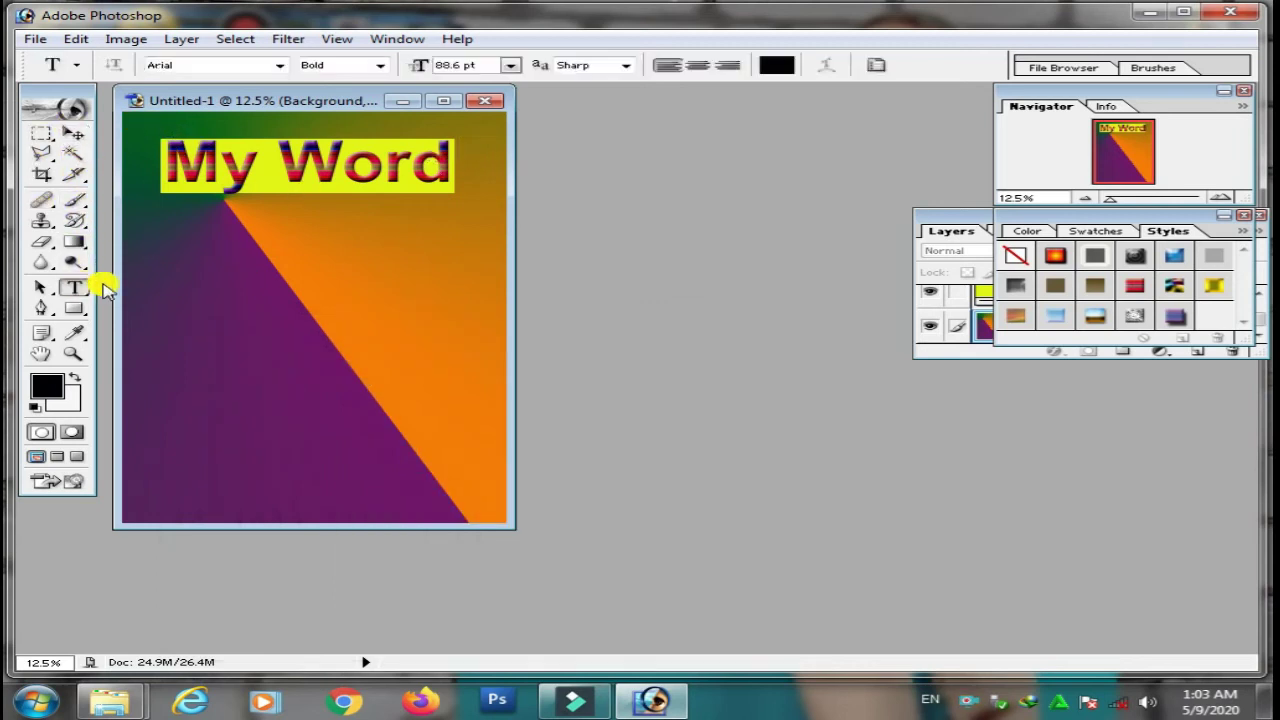
click(178, 234)
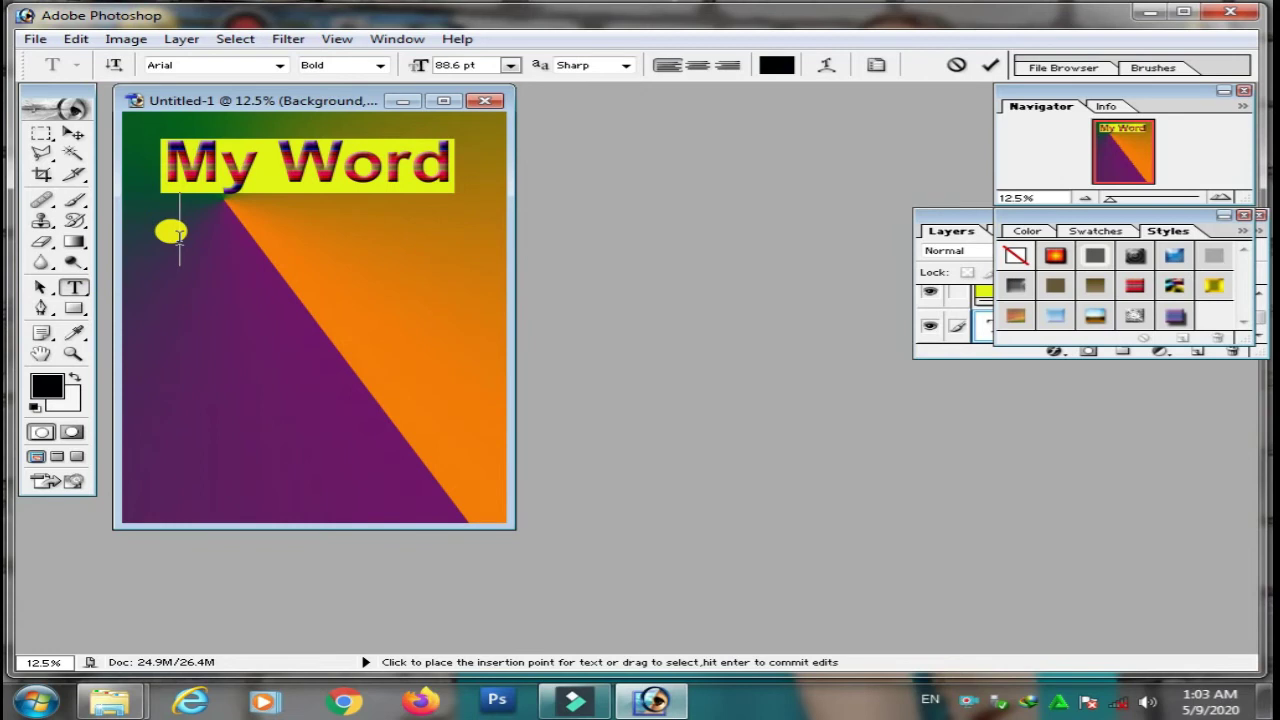
key(BackSpace)
click(47, 385)
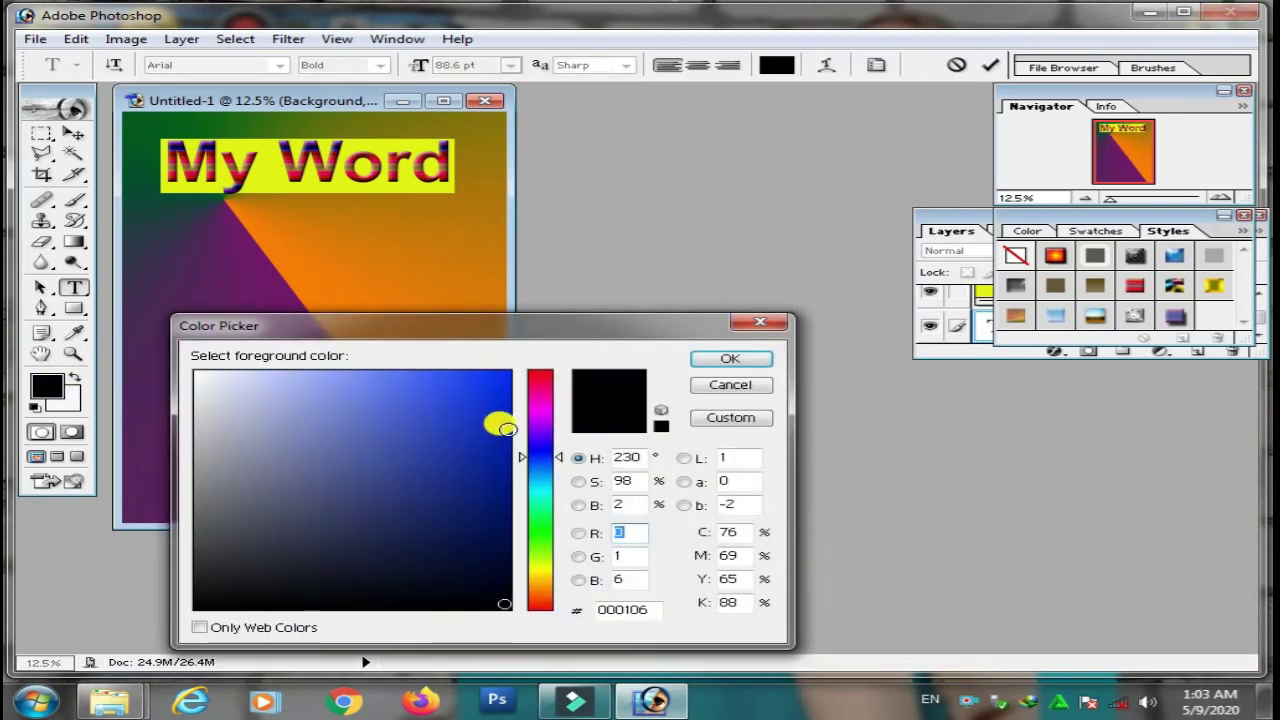
click(497, 391)
click(727, 362)
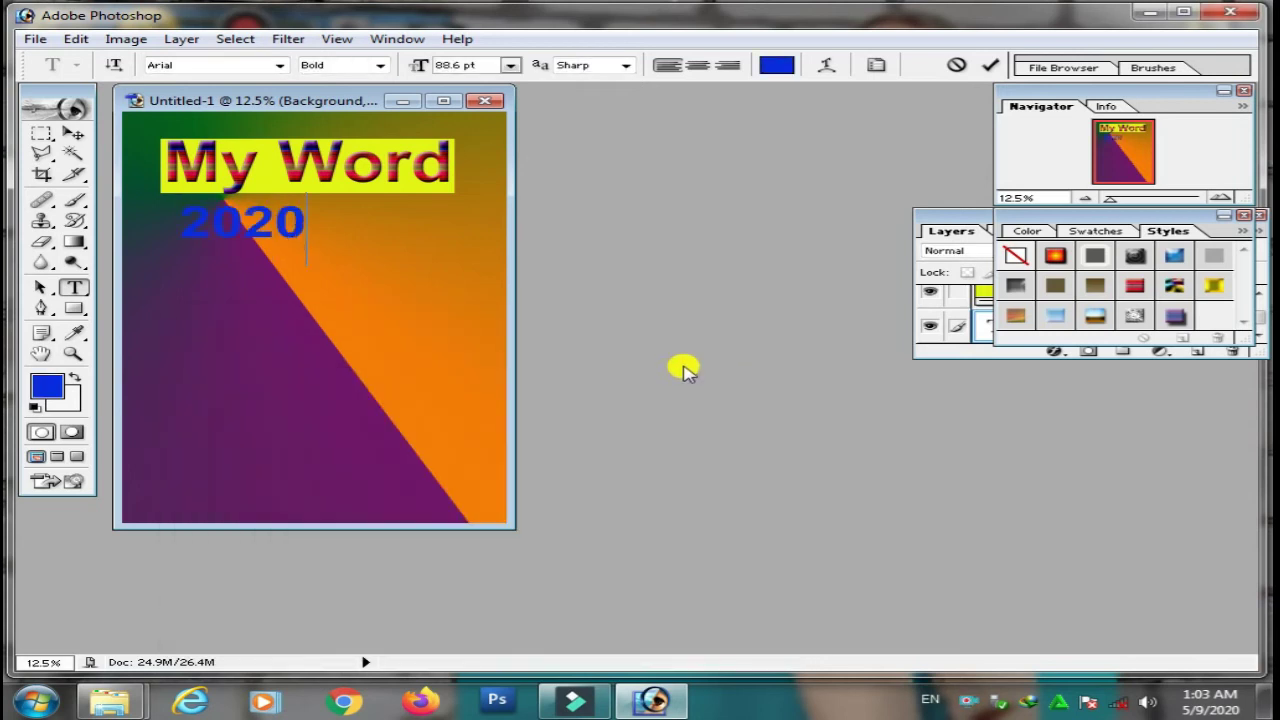
- Stretch the "2020" text to 201.5% width and 97.0% height
click(73, 133)
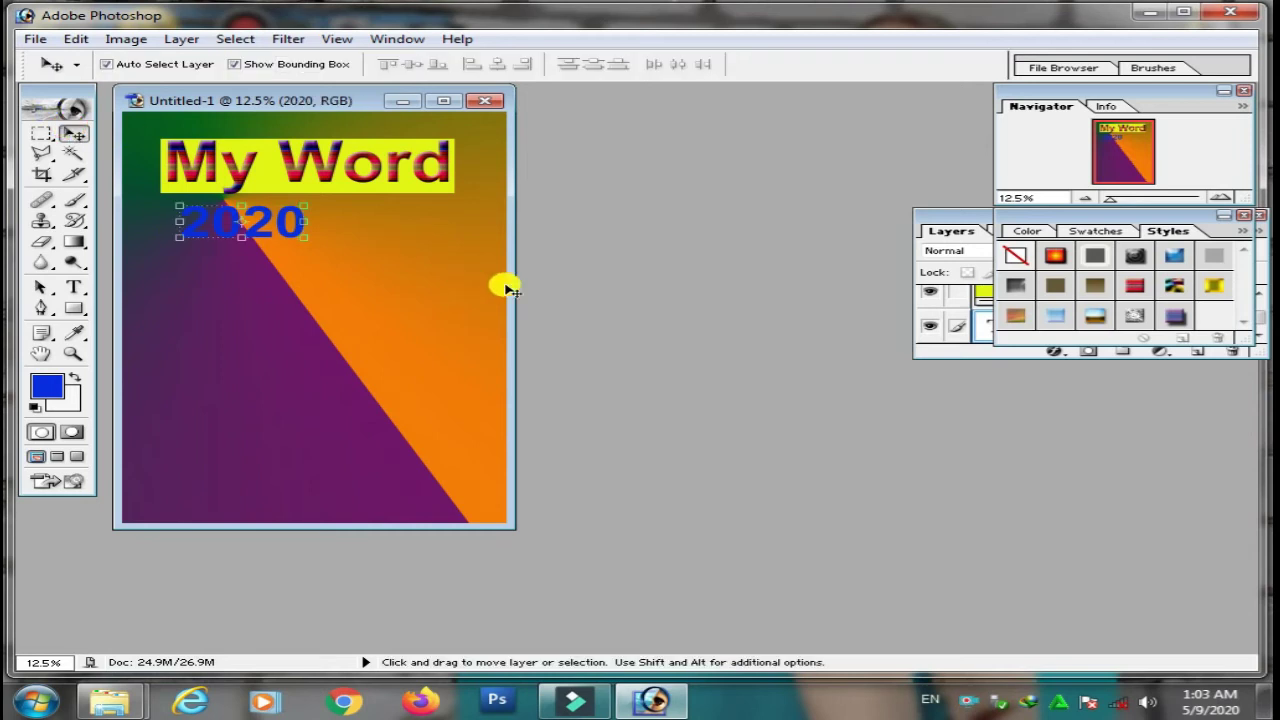
drag(307, 231, 432, 230)
click(66, 141)
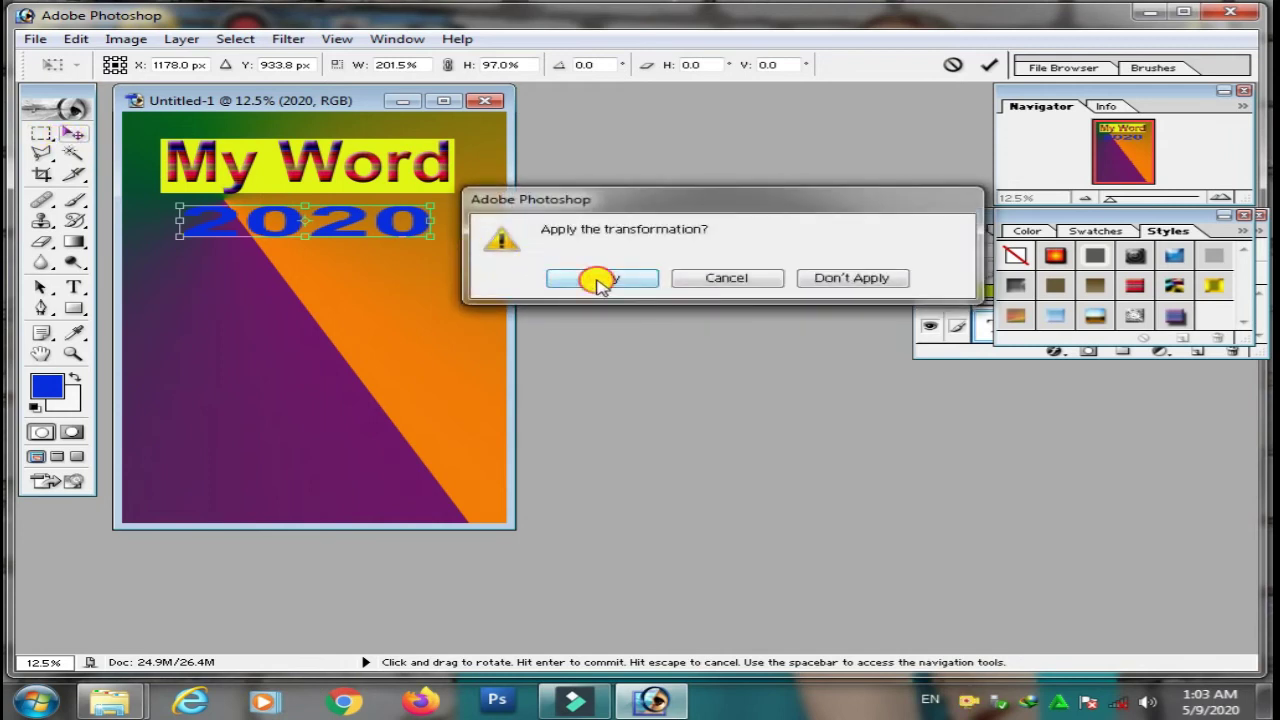
click(600, 280)
- Try the outlined glow and blue-gold chrome preset layer styles on the "2020" text, and settle on the pale blue one
click(1093, 254)
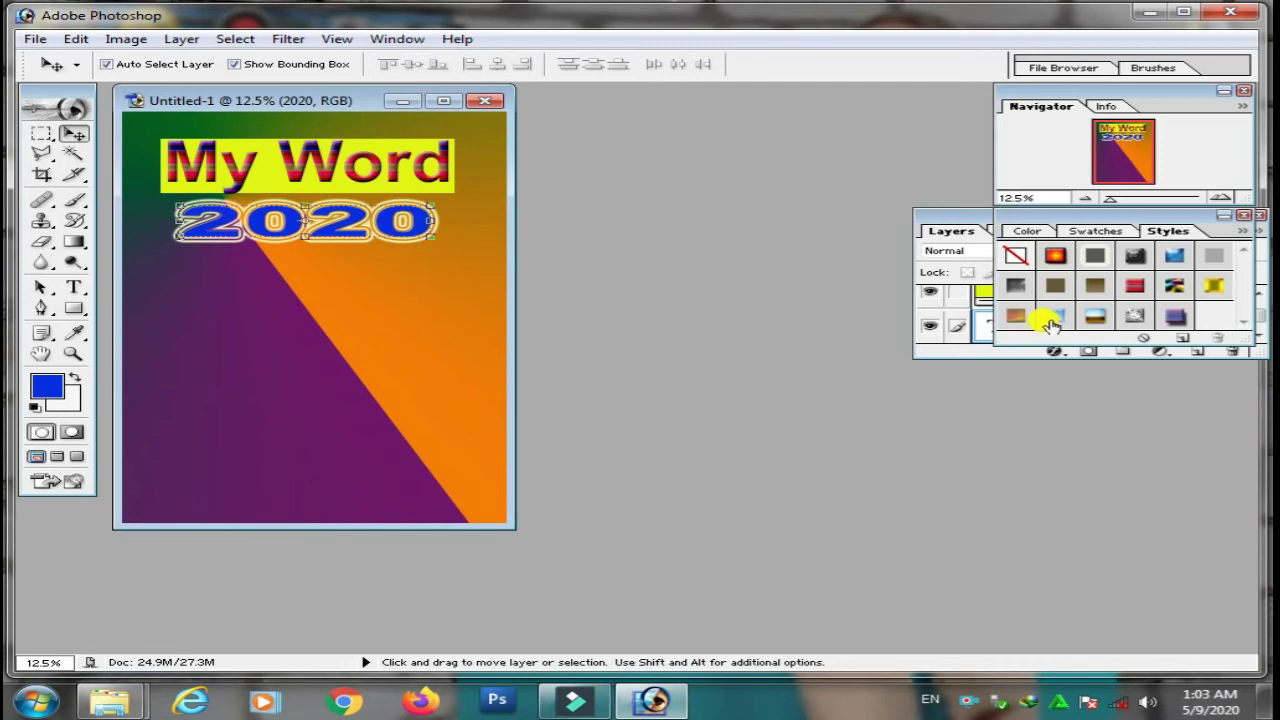
click(1095, 316)
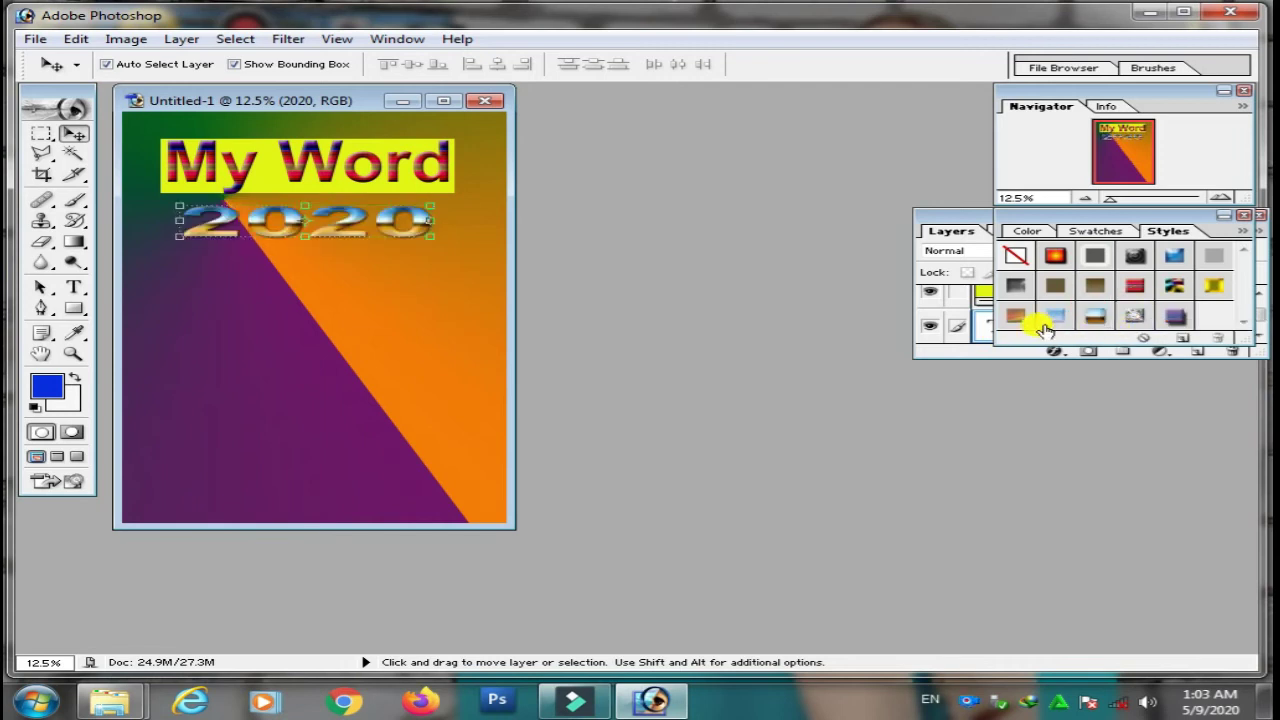
click(1053, 318)
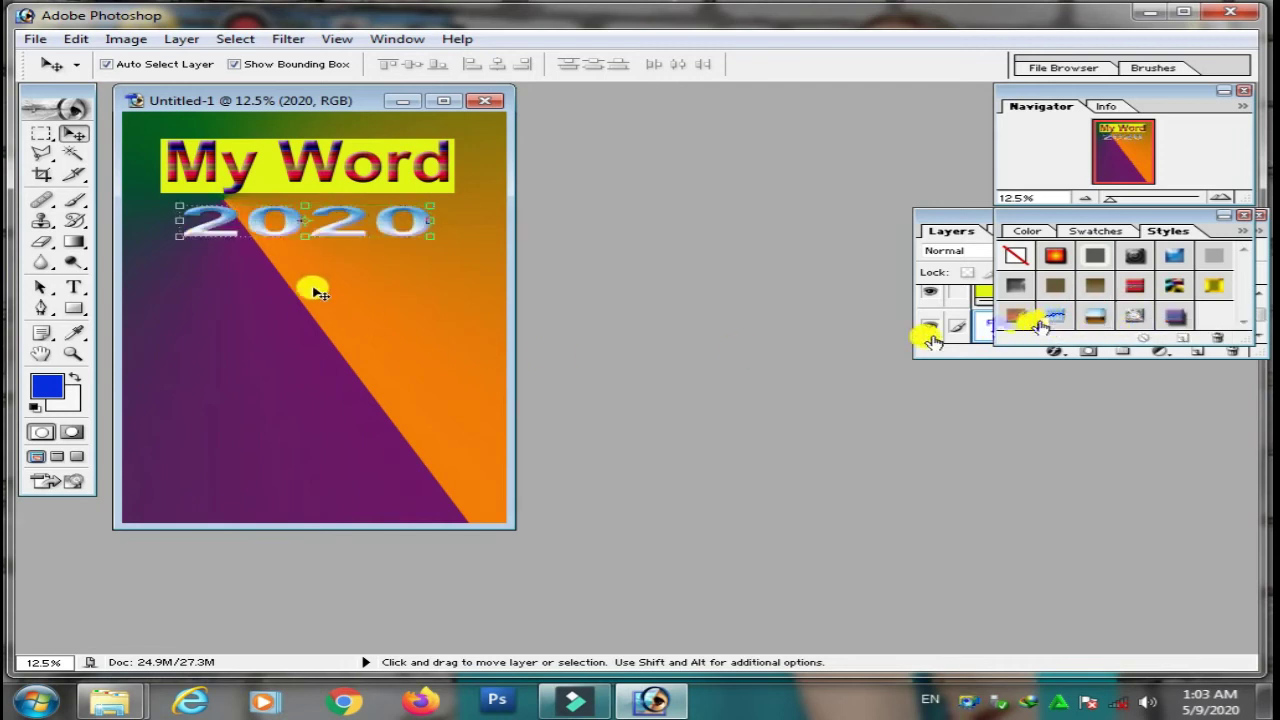
- Move the "2020" text up 40 px toward the yellow banner using Free Transform
key(ctrl+t)
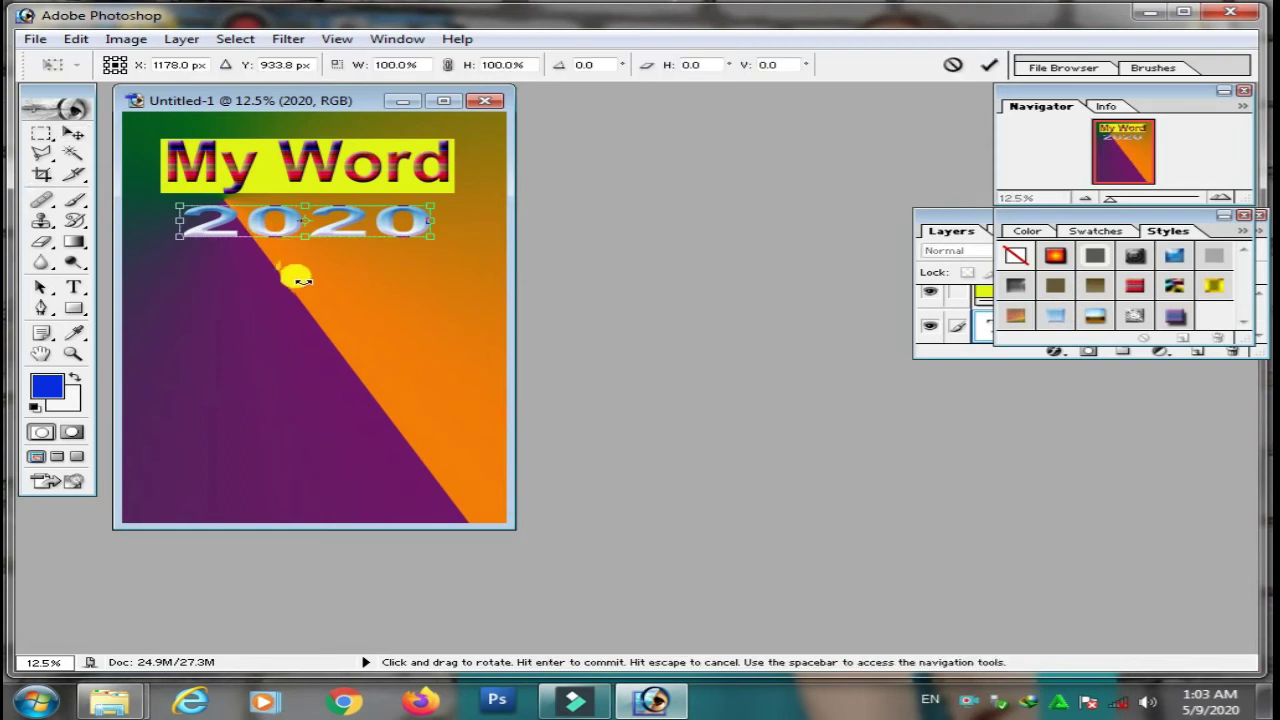
key(shift+Up)
key(shift+Up)
key(shift+Up)
key(shift+Up)
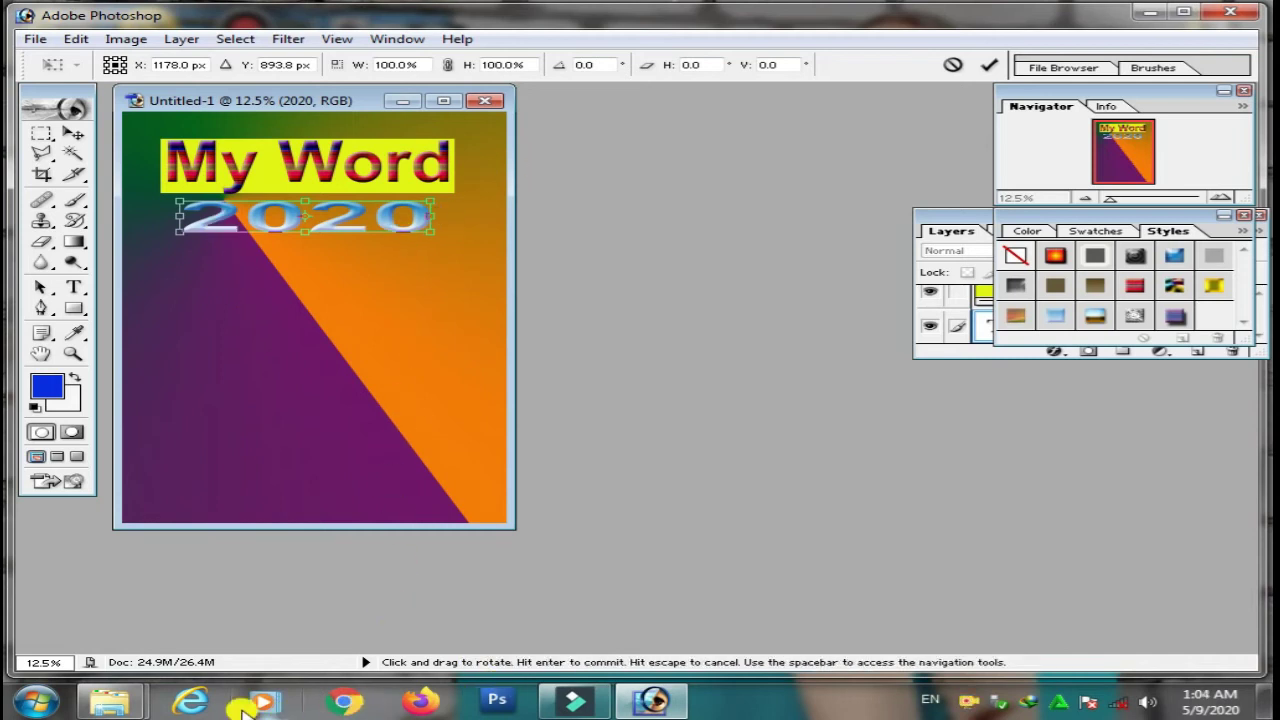
- Try to open the highight image from the pic folder in Photoshop while the text transformation is still active
mouse_move(138, 708)
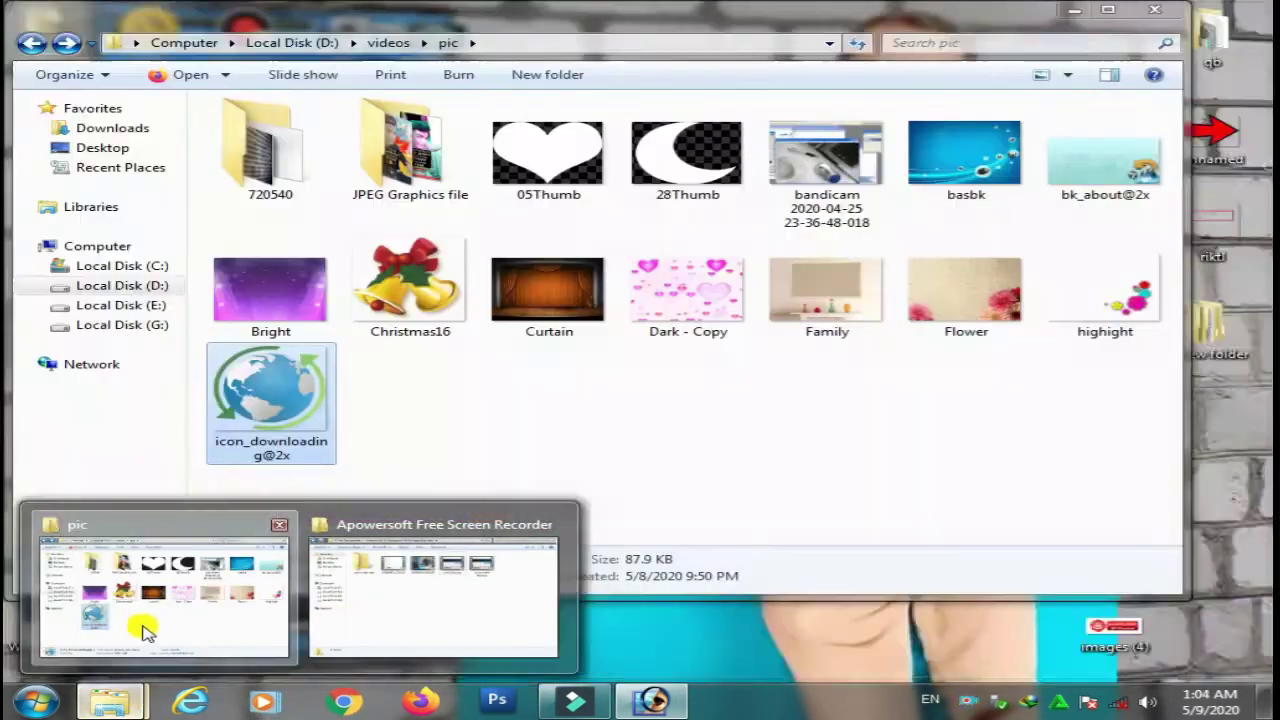
click(143, 626)
drag(1120, 302, 590, 612)
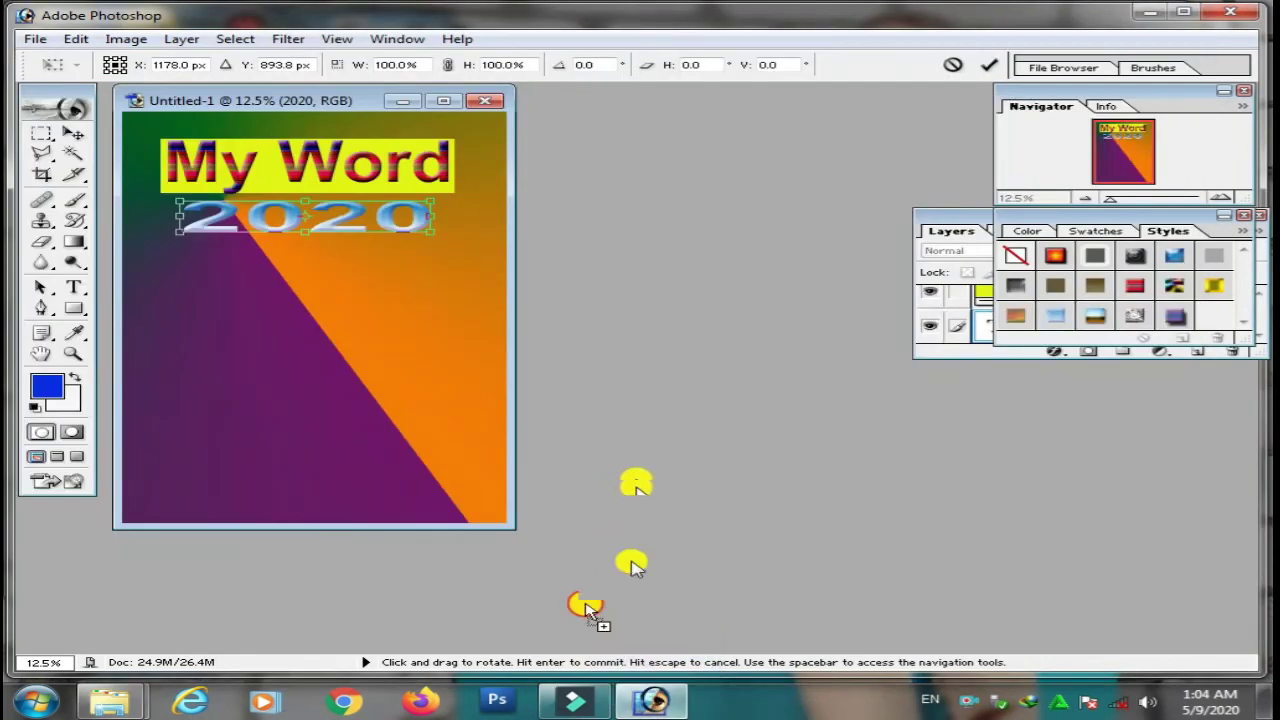
mouse_move(140, 708)
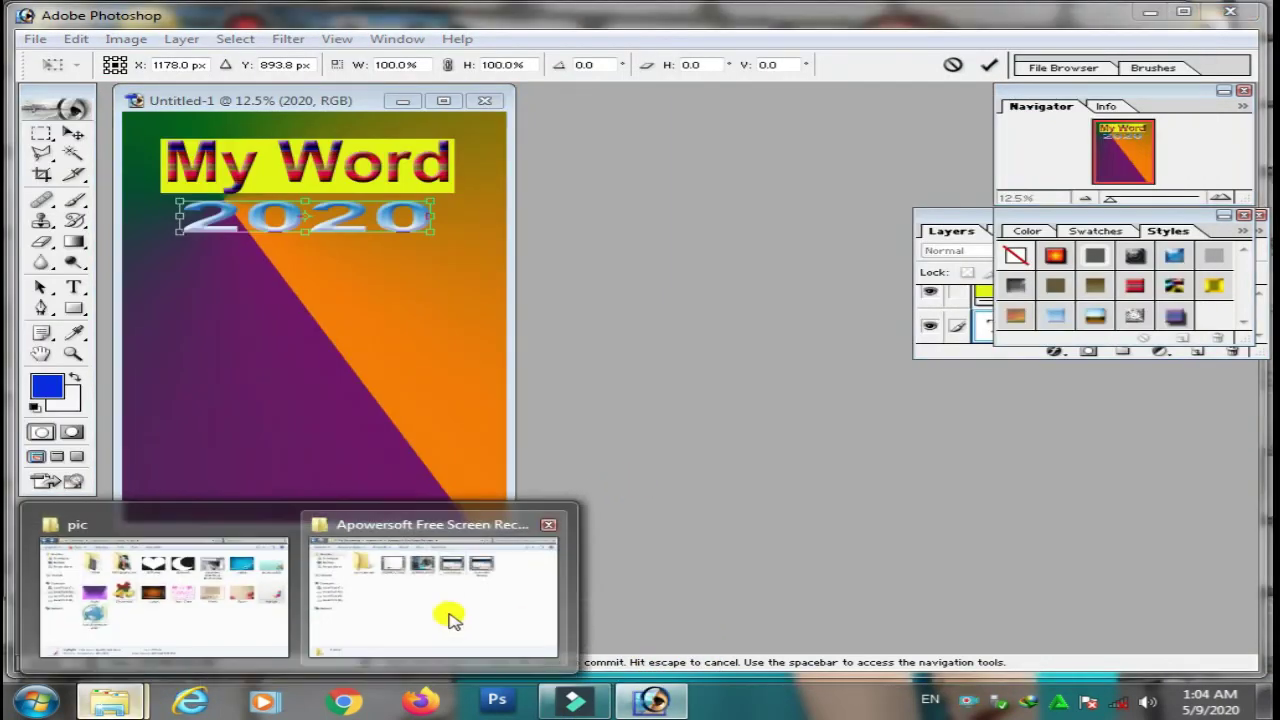
click(172, 605)
drag(1092, 330, 566, 585)
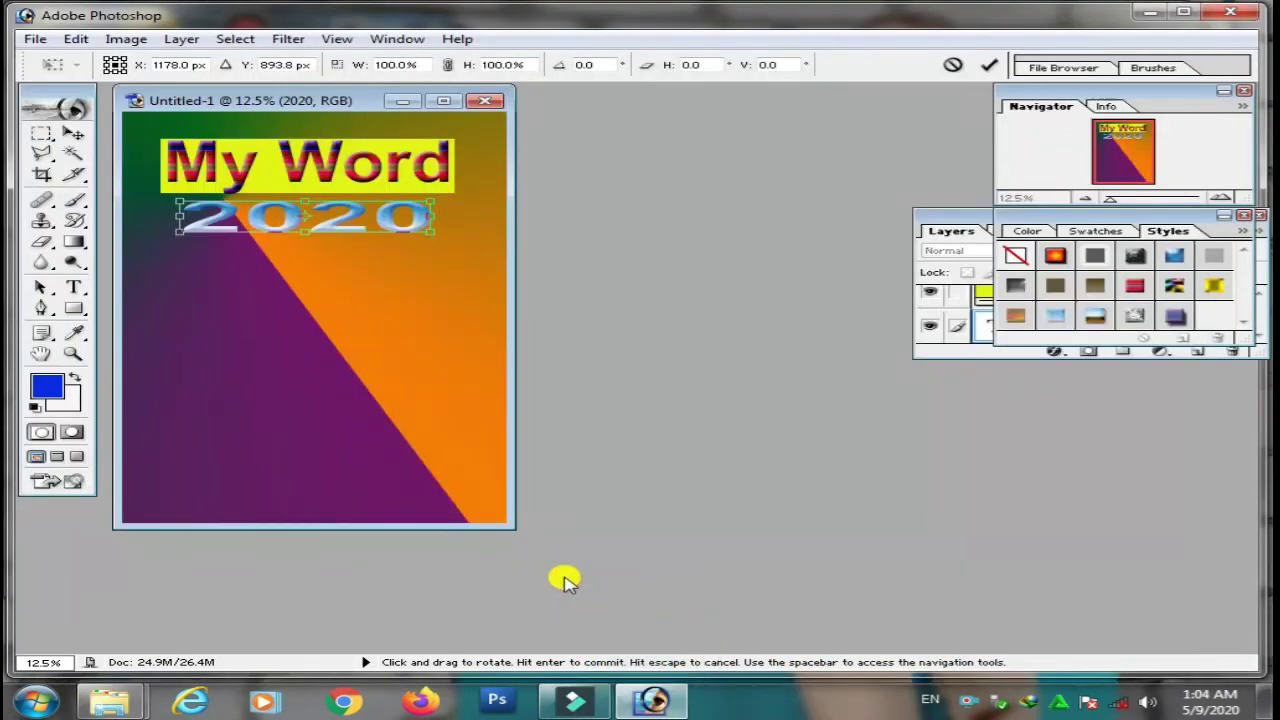
mouse_move(106, 702)
drag(548, 622, 428, 494)
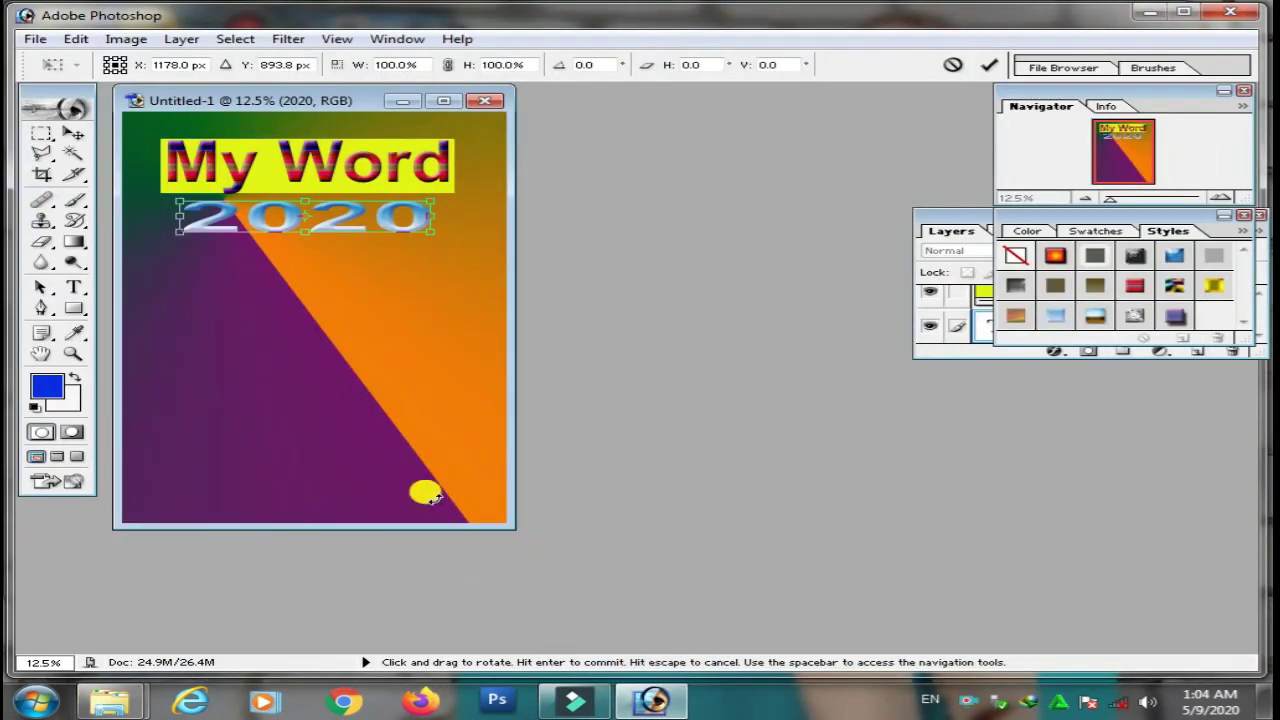
- Apply the pending "2020" transformation and add the highight flower image from the pic folder to the design
click(72, 133)
click(621, 292)
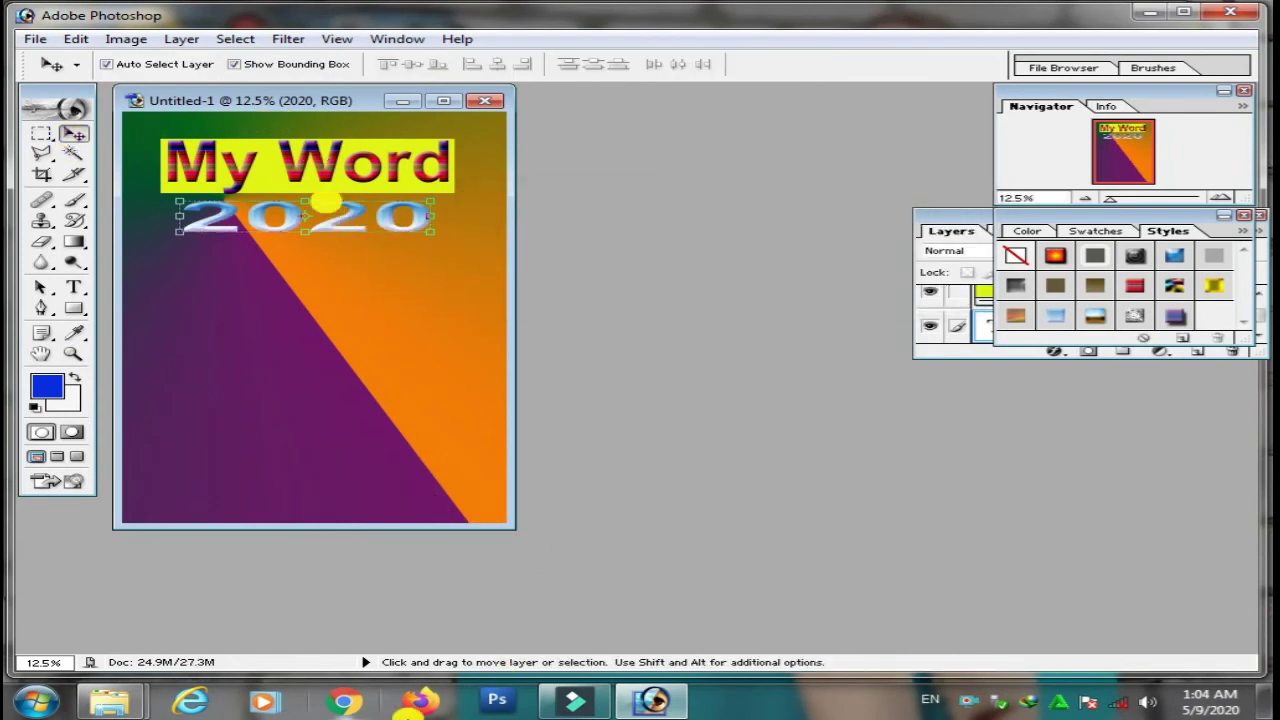
mouse_move(155, 702)
click(245, 625)
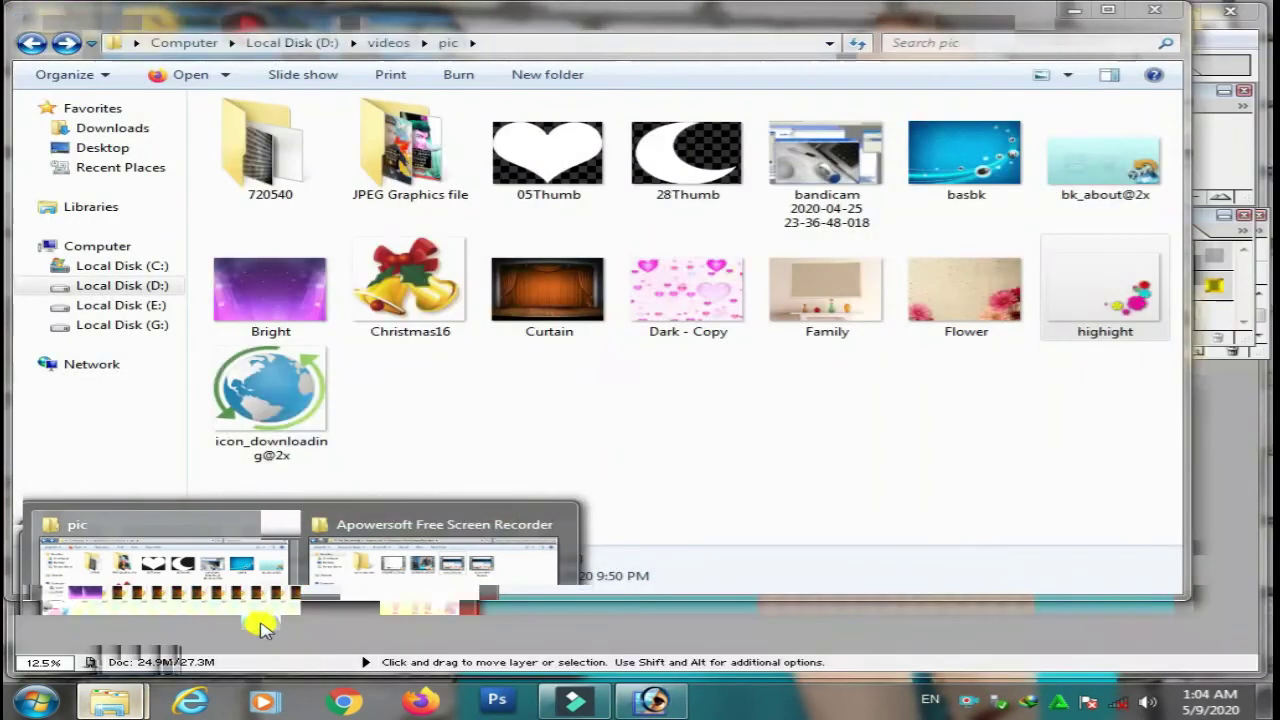
drag(1145, 305, 560, 606)
drag(328, 107, 650, 318)
drag(790, 478, 500, 290)
- Enlarge the flowers to 985.0% width and 1022.0% height and move them to the lower-right corner of the design
key(ctrl+t)
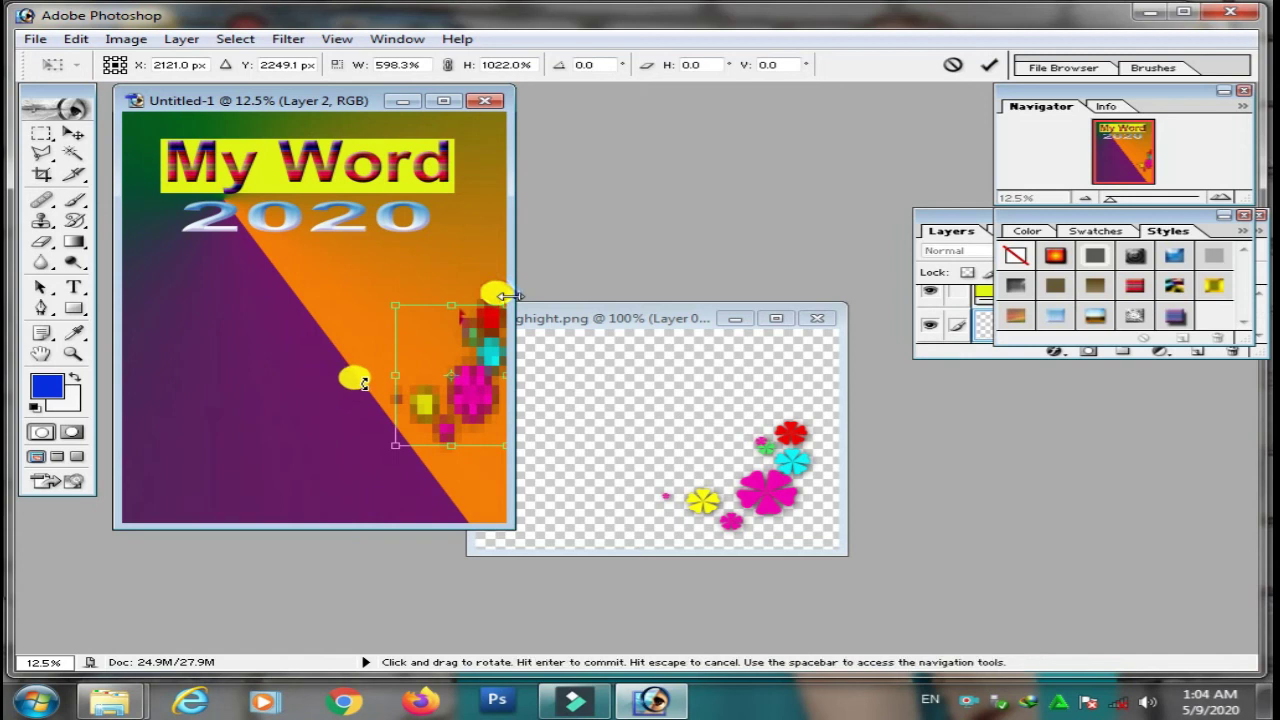
drag(395, 375, 323, 375)
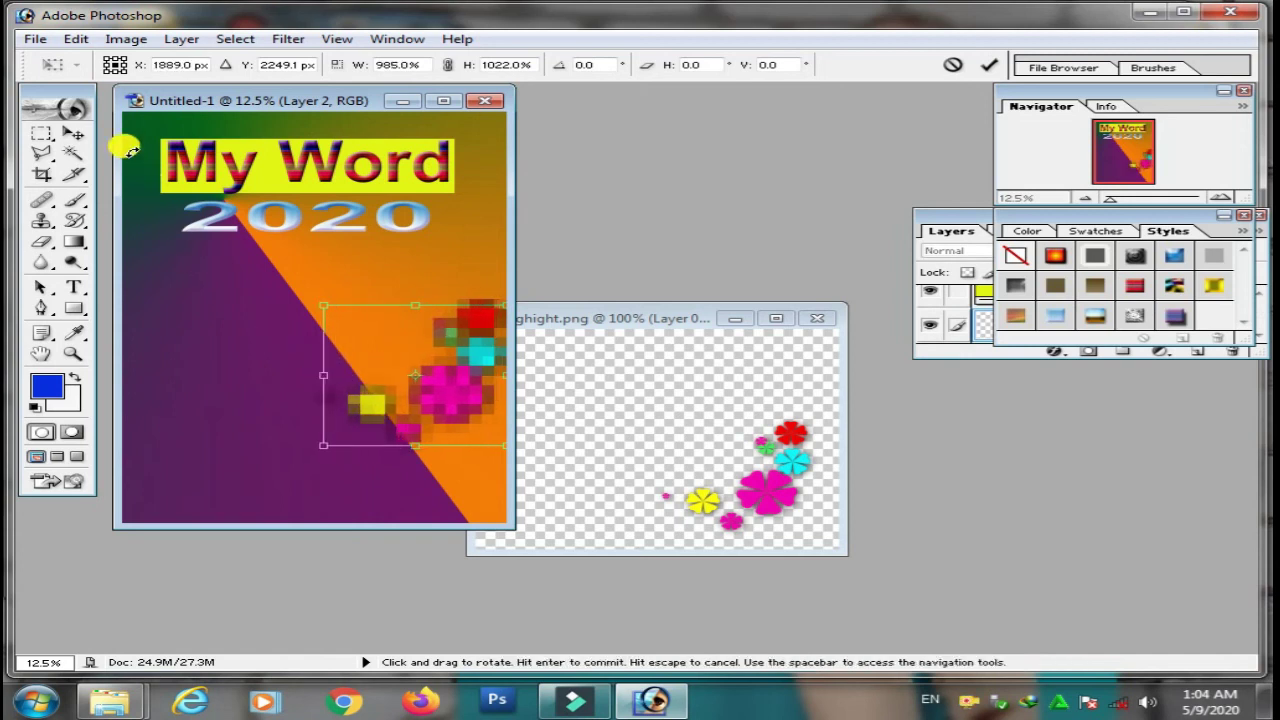
click(78, 132)
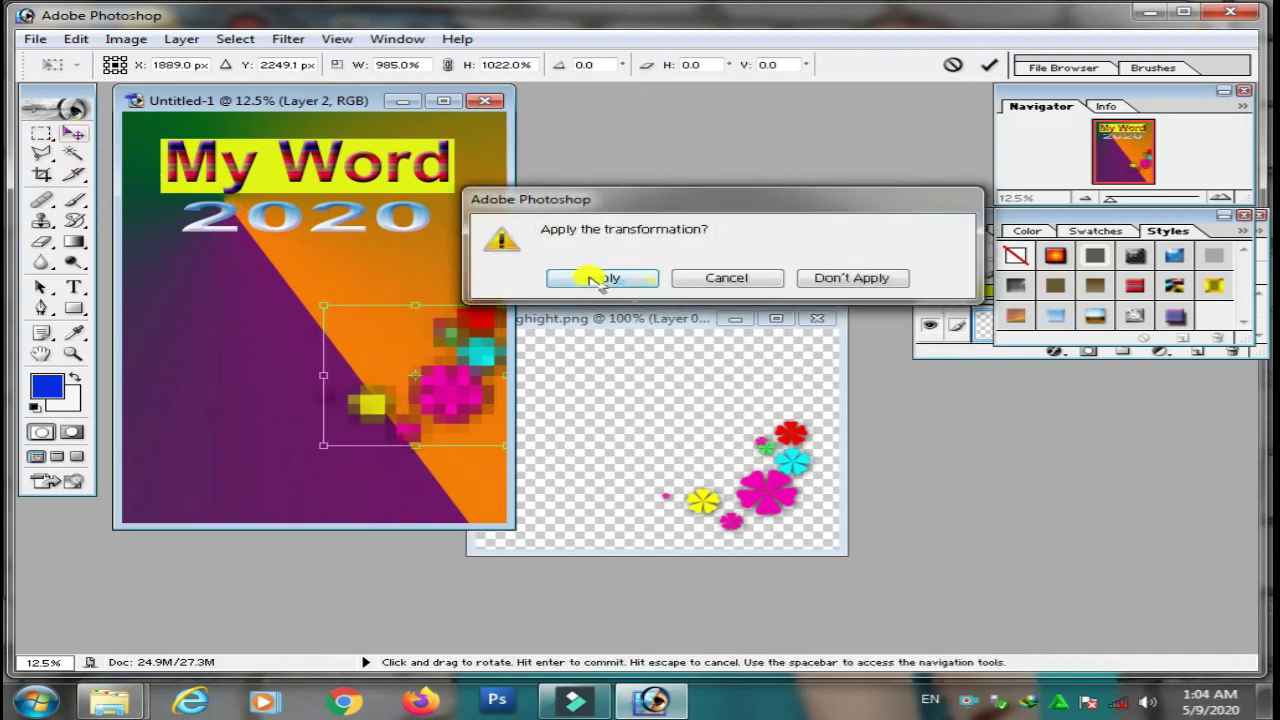
click(591, 277)
drag(480, 381, 465, 450)
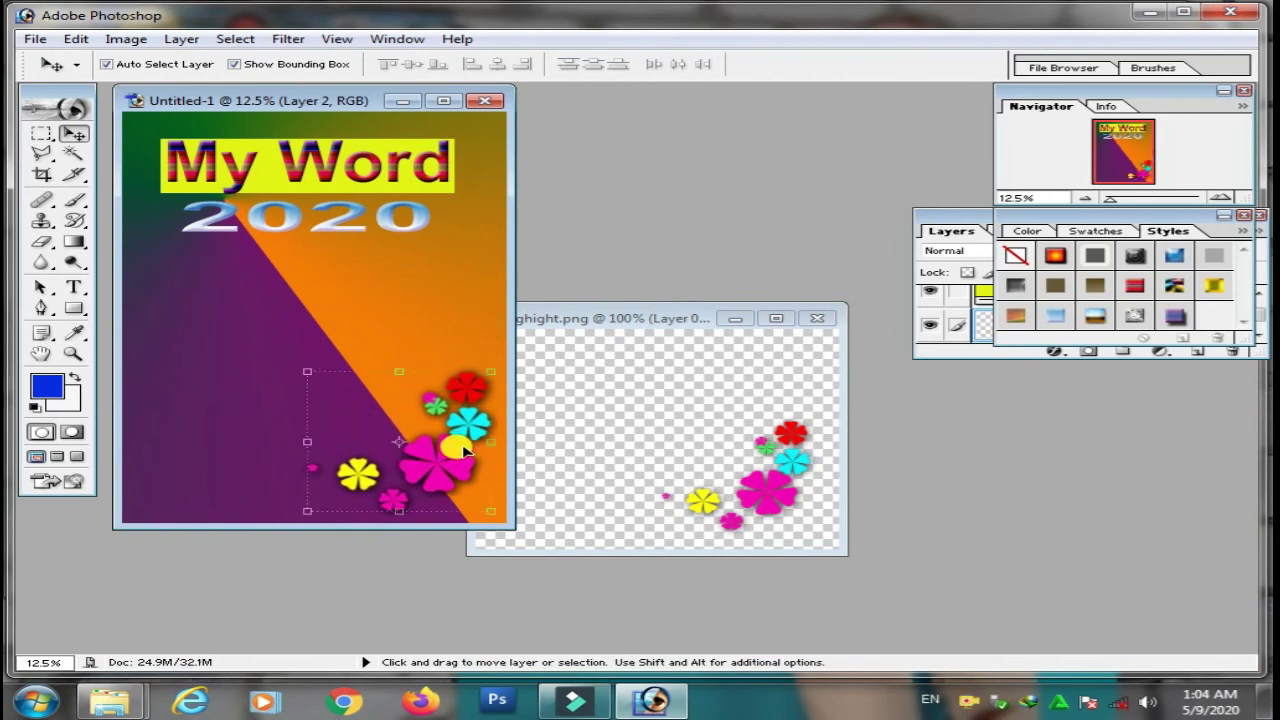
- Switch to the pic folder and bring the Christmas16 bells image into the design
mouse_move(112, 697)
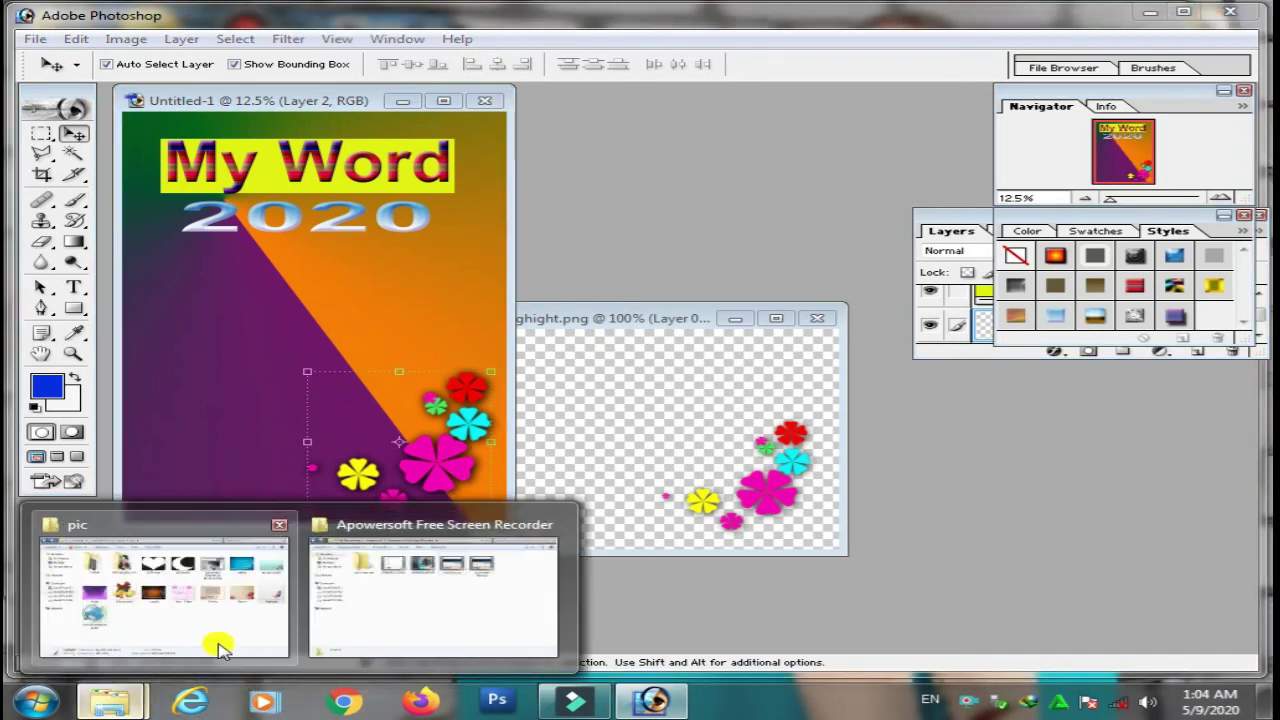
click(220, 648)
drag(405, 305, 376, 313)
- Enlarge the bells to 893.3% width and 762.5% height and move them to the lower-left area of the design
key(ctrl+t)
click(73, 133)
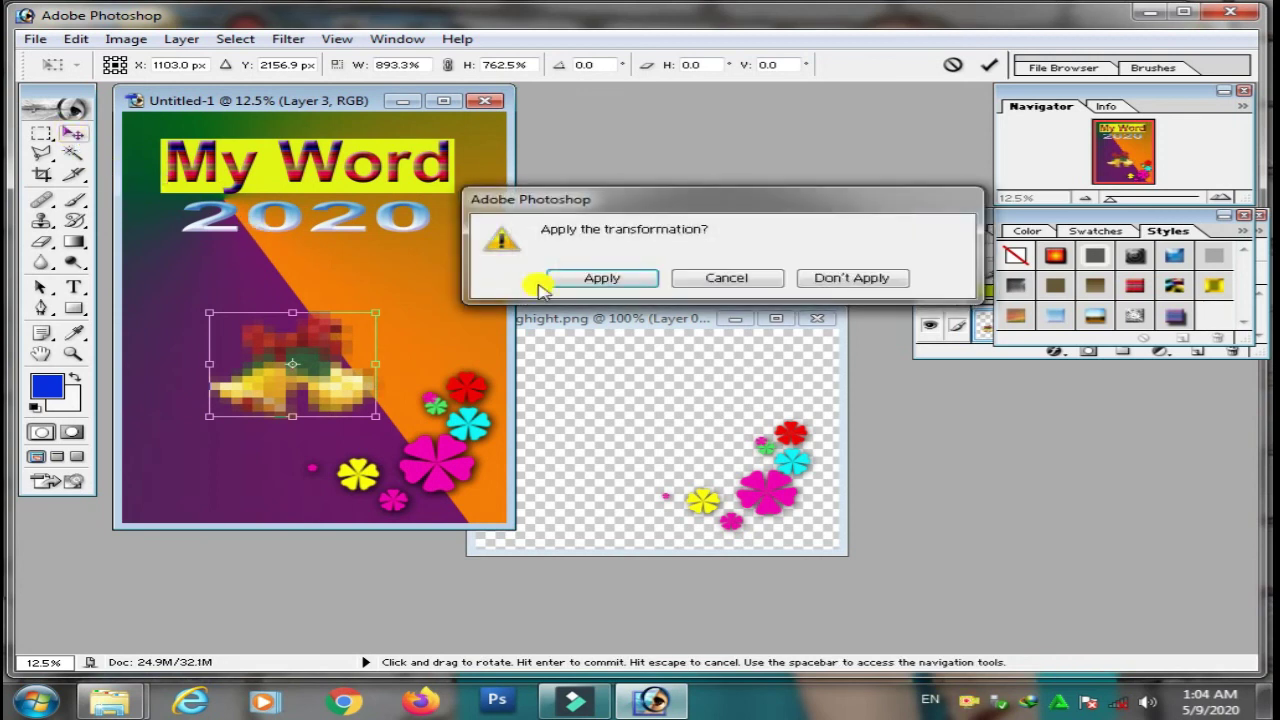
click(585, 277)
drag(291, 364, 219, 451)
- Open the icon_downloading@2x globe image from the pic folder in Photoshop and place its window beside the design
mouse_move(110, 700)
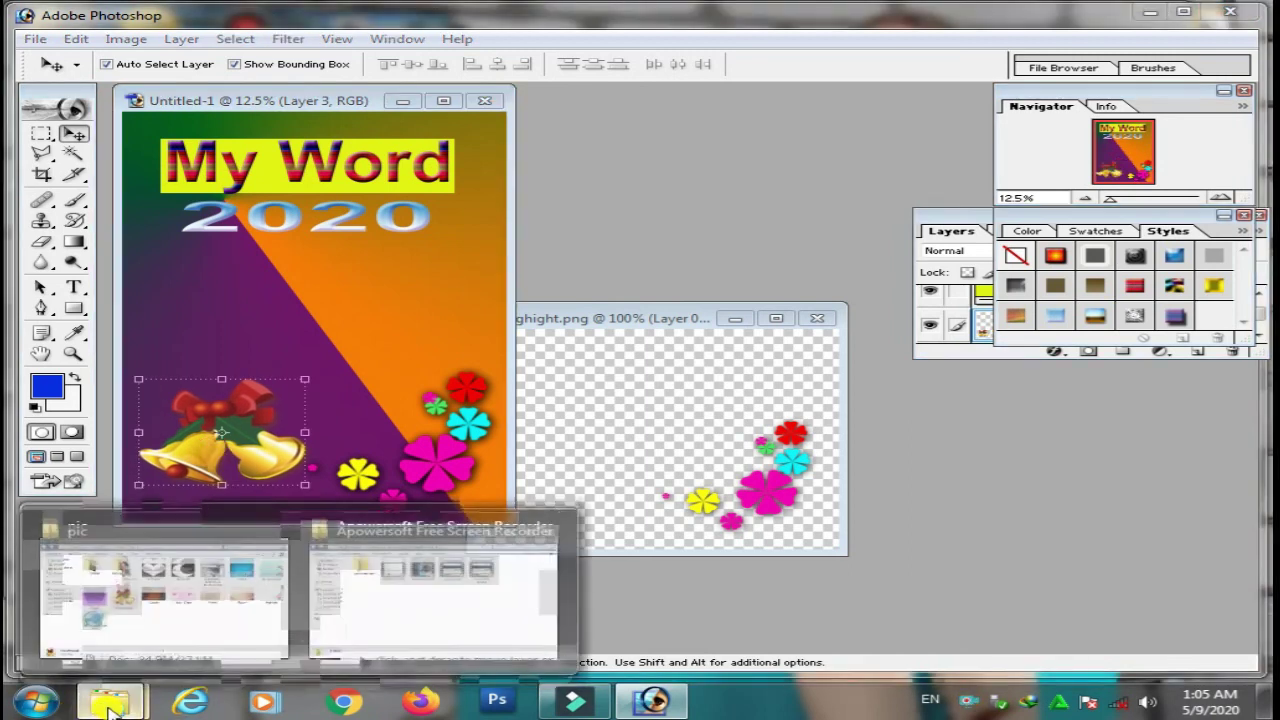
click(188, 615)
drag(270, 390, 357, 468)
drag(300, 121, 629, 220)
- Add the globe to the design at 456.0% width and 385.0% height, positioned centrally below the "2020" text
drag(609, 311, 466, 197)
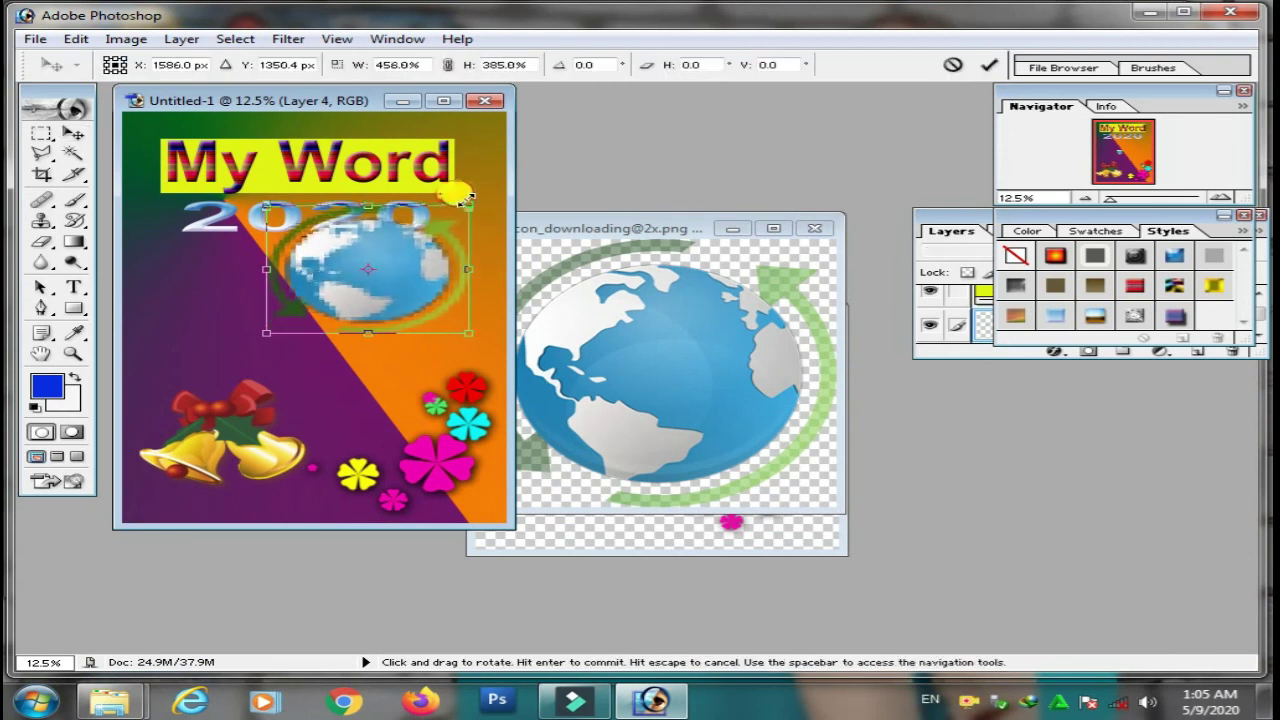
click(75, 132)
click(610, 277)
drag(410, 288, 322, 314)
click(318, 316)
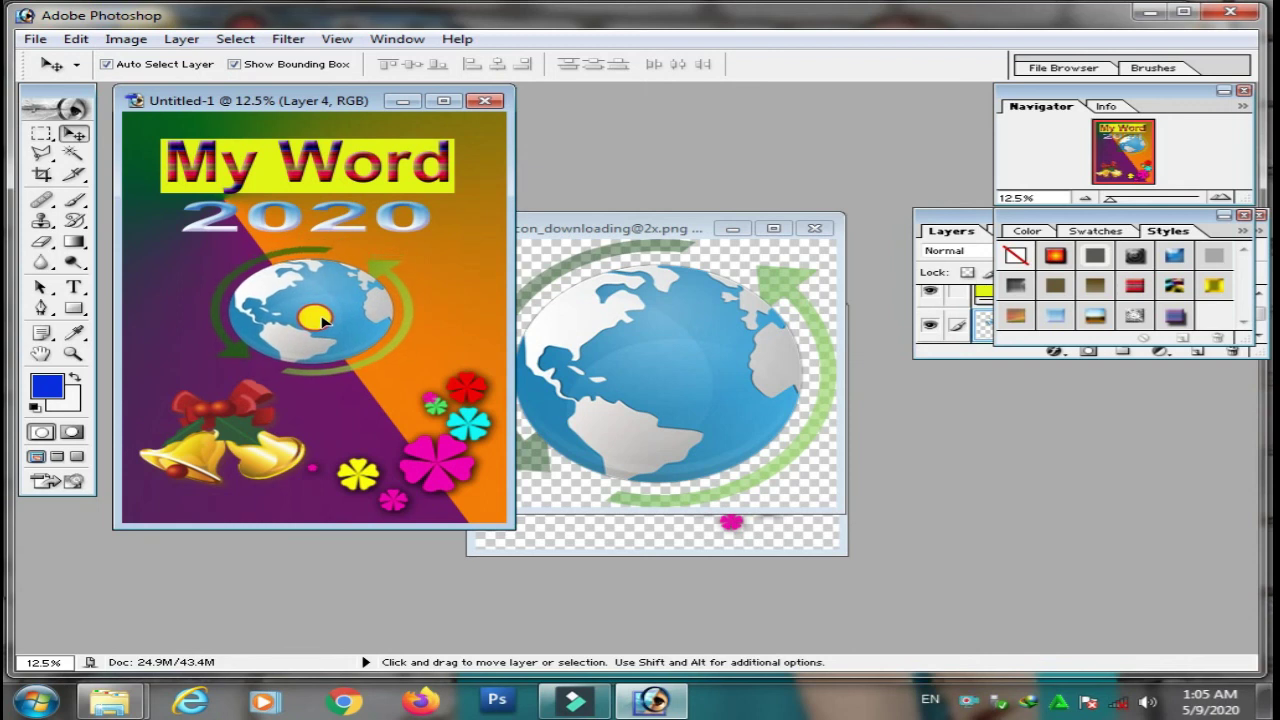
- Close the icon_downloading@2x and highight source images, leaving only the design open
click(622, 440)
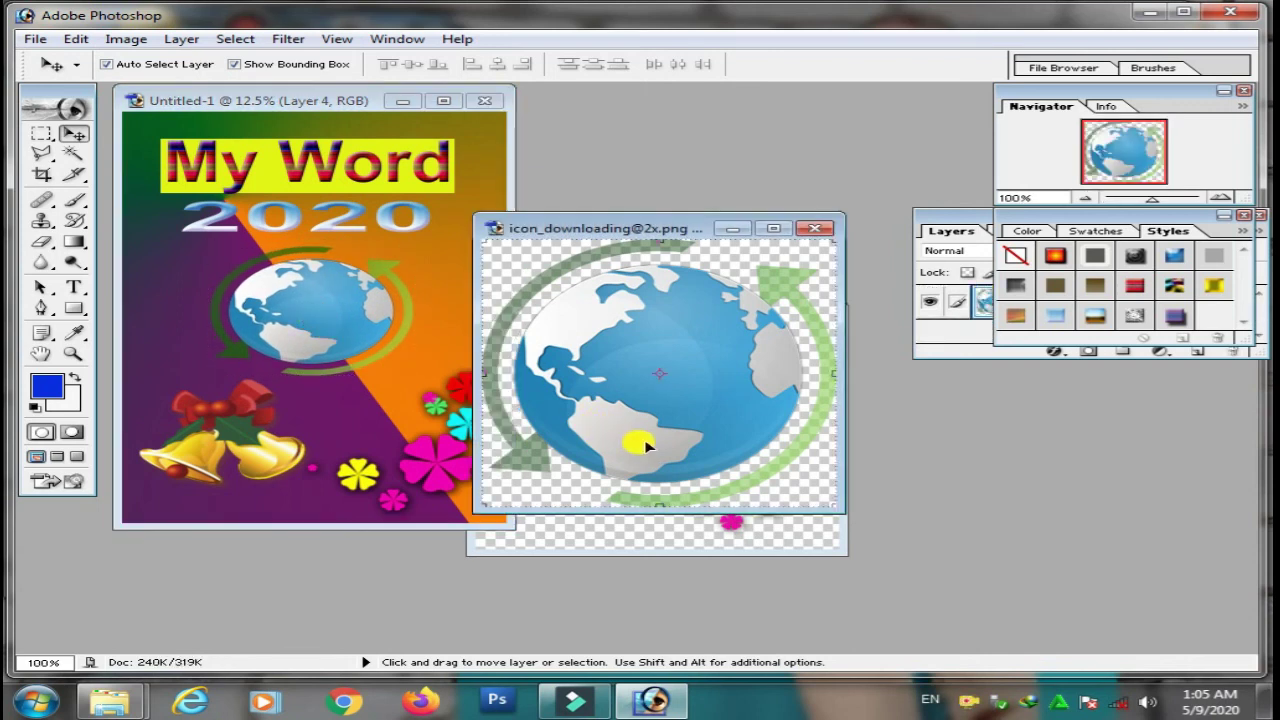
click(814, 228)
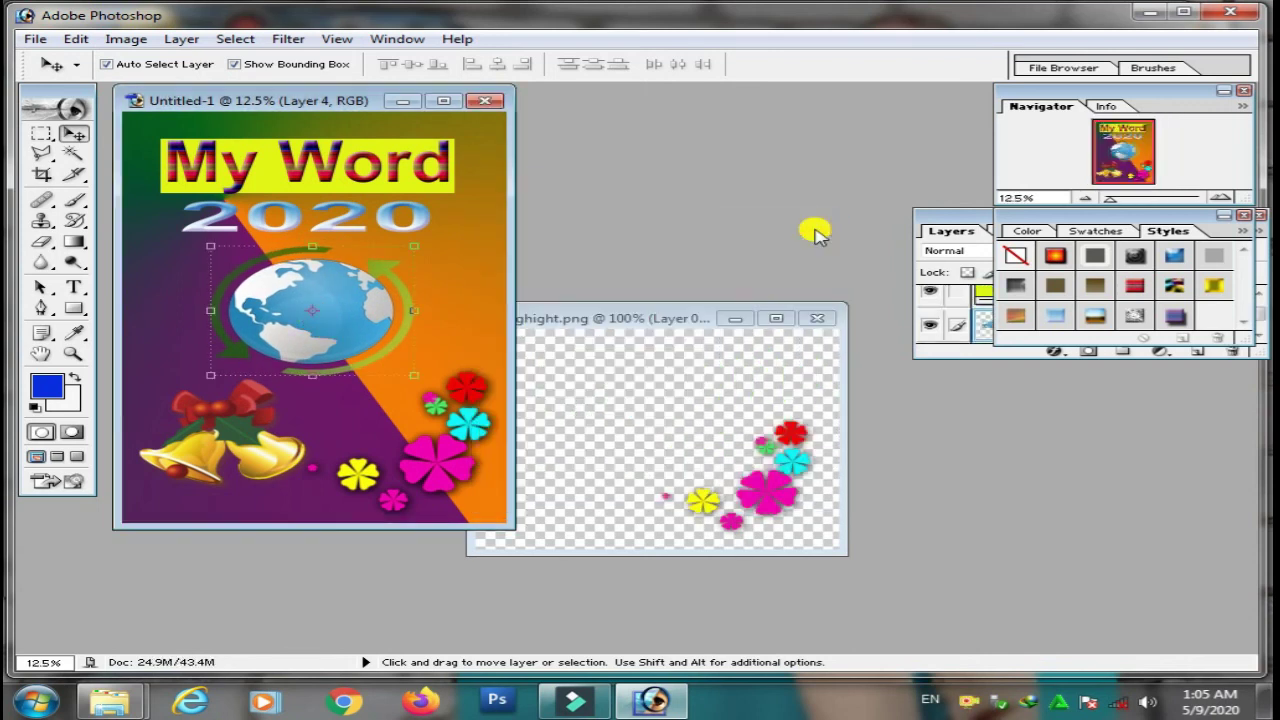
click(817, 318)
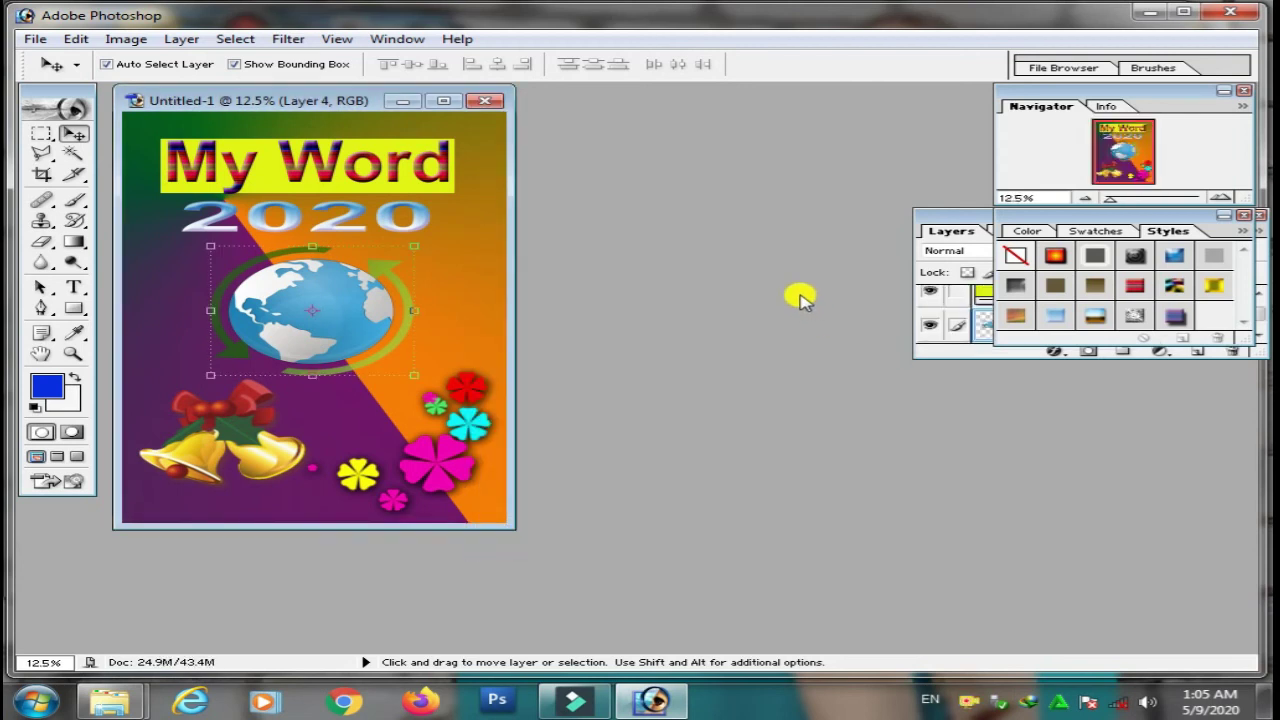